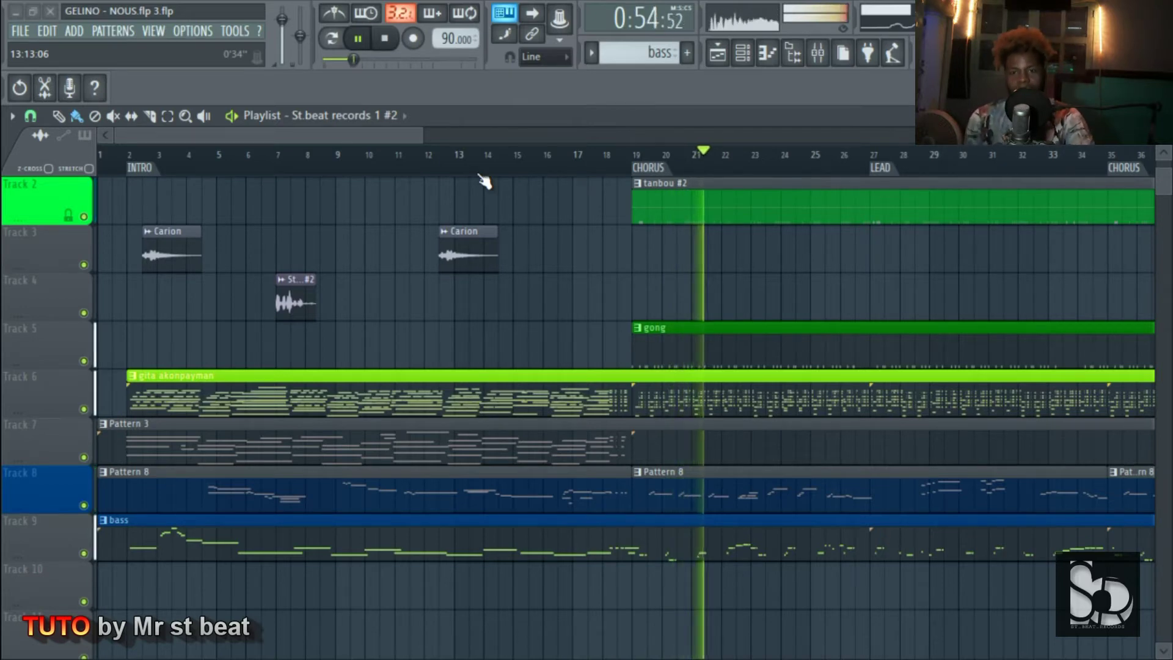
Stop playback and play the song again from the beginning.
left_click(384, 38)
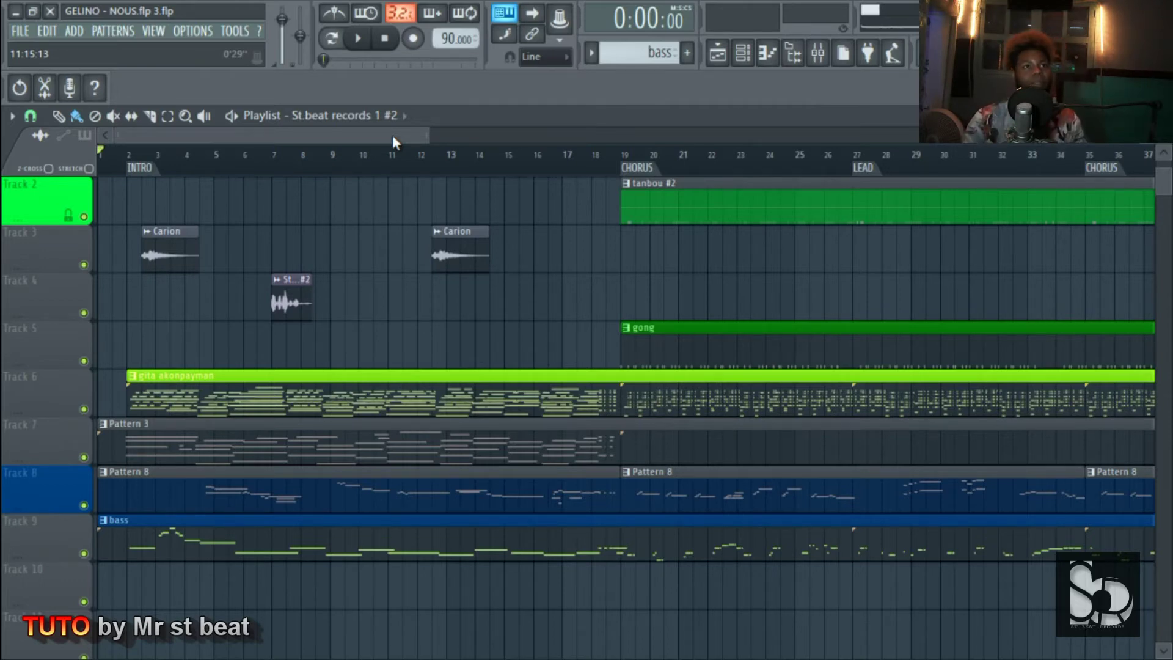
scroll(392, 139, "up", 1)
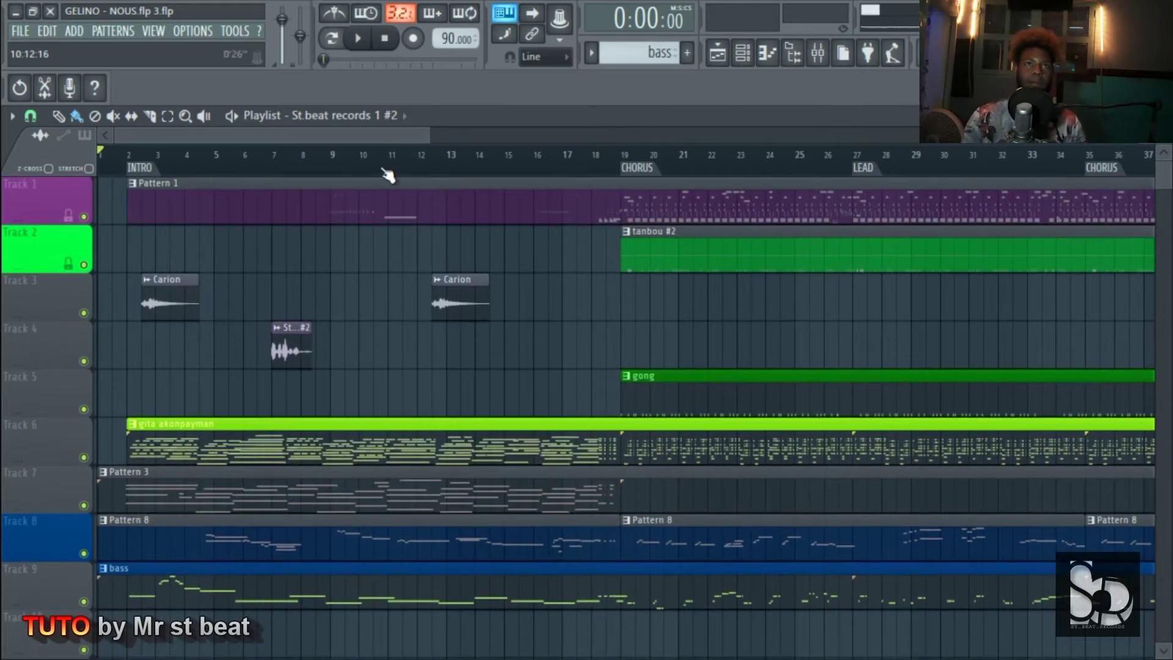
left_click_drag(427, 134, 513, 136)
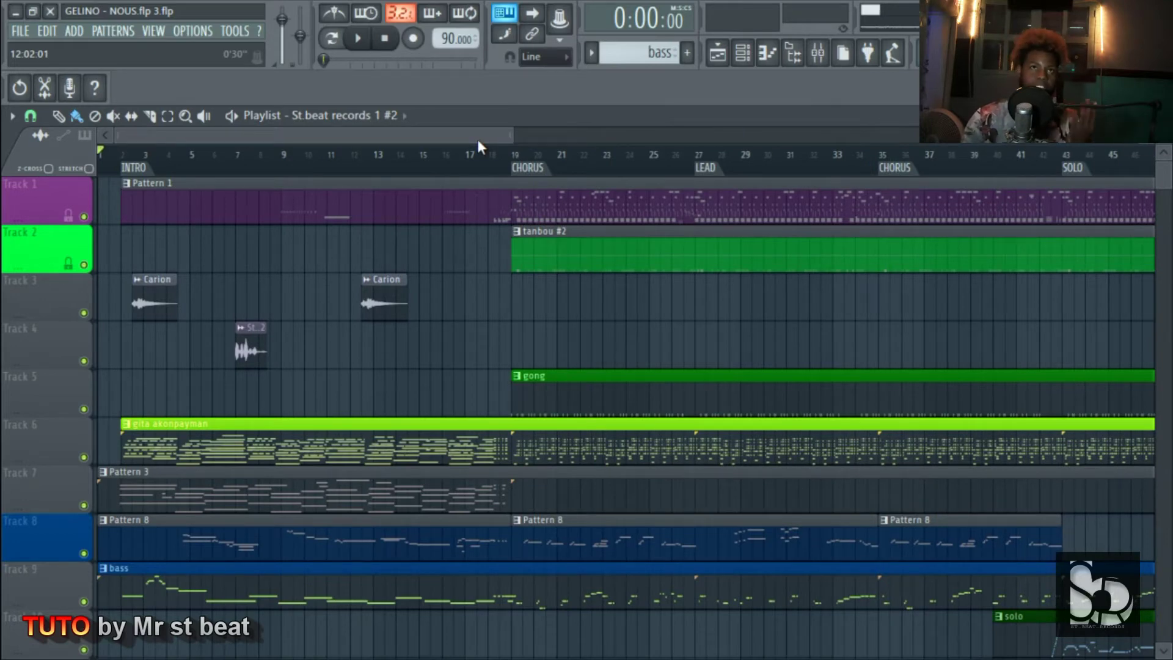
left_click(359, 42)
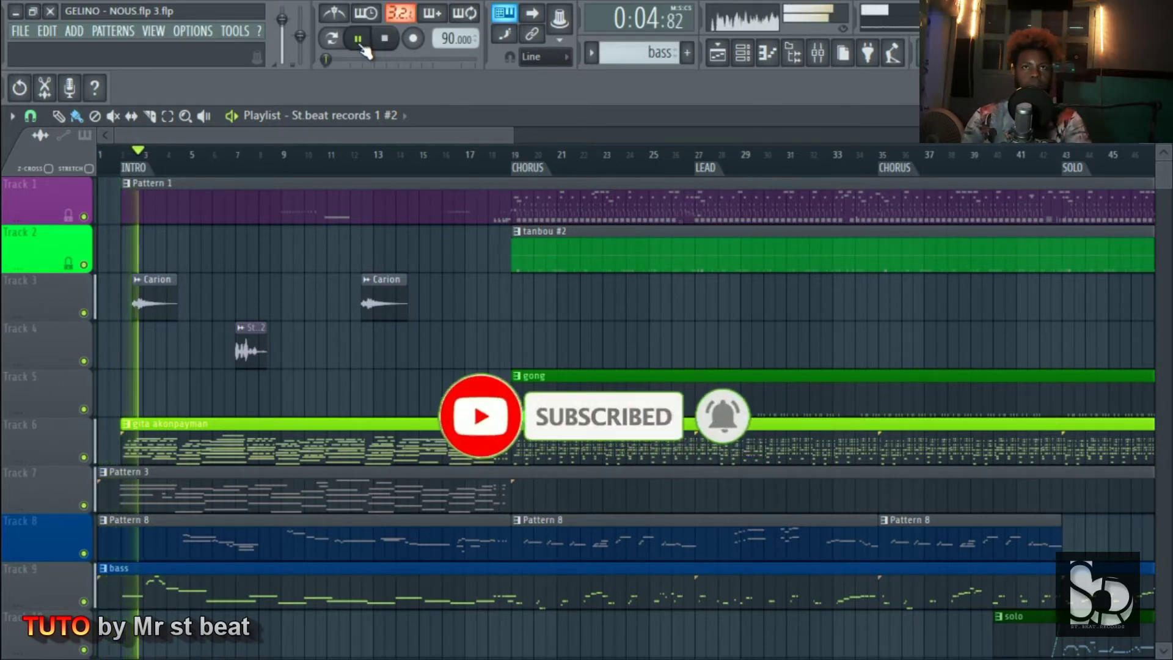
Examine all tracks of the arrangement over its full length, from intro to outro, while the song plays.
scroll(832, 453, "down", 9)
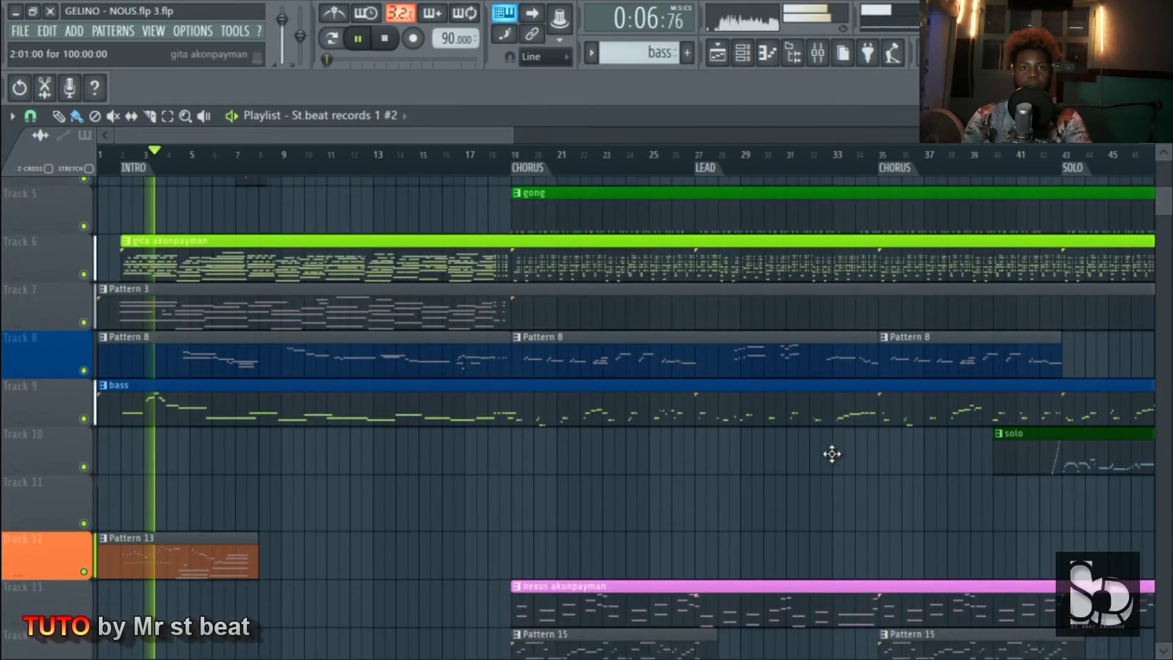
scroll(832, 453, "up", 5)
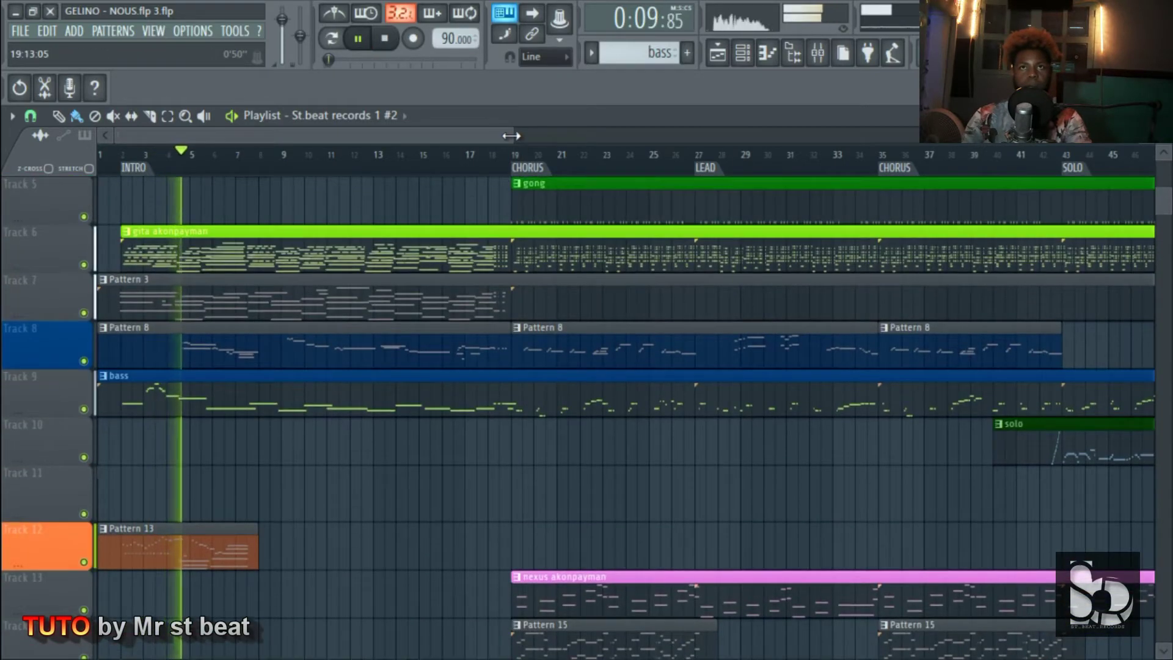
left_click_drag(510, 136, 1085, 165)
scroll(720, 349, "up", 4)
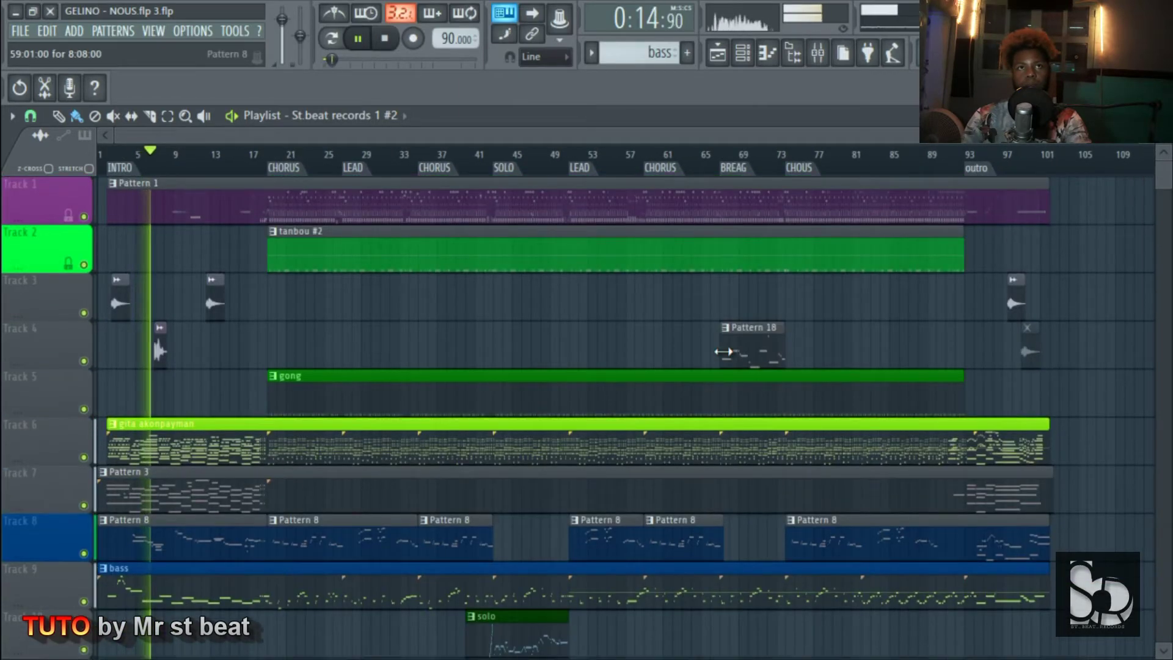
scroll(723, 351, "down", 6)
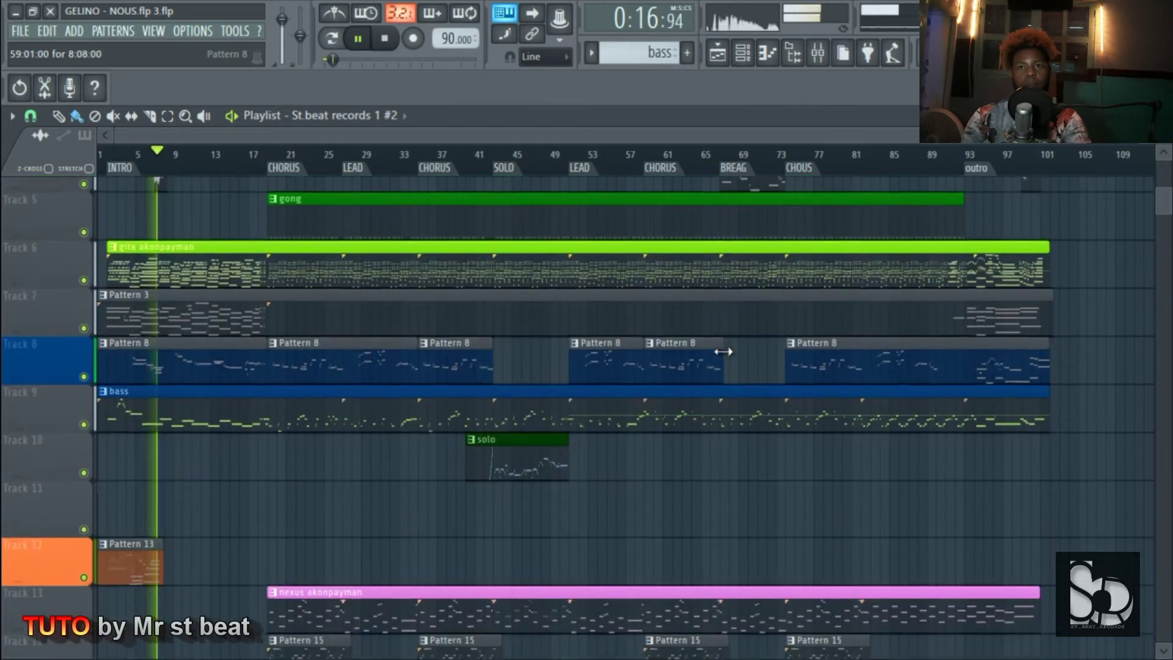
scroll(723, 351, "down", 3)
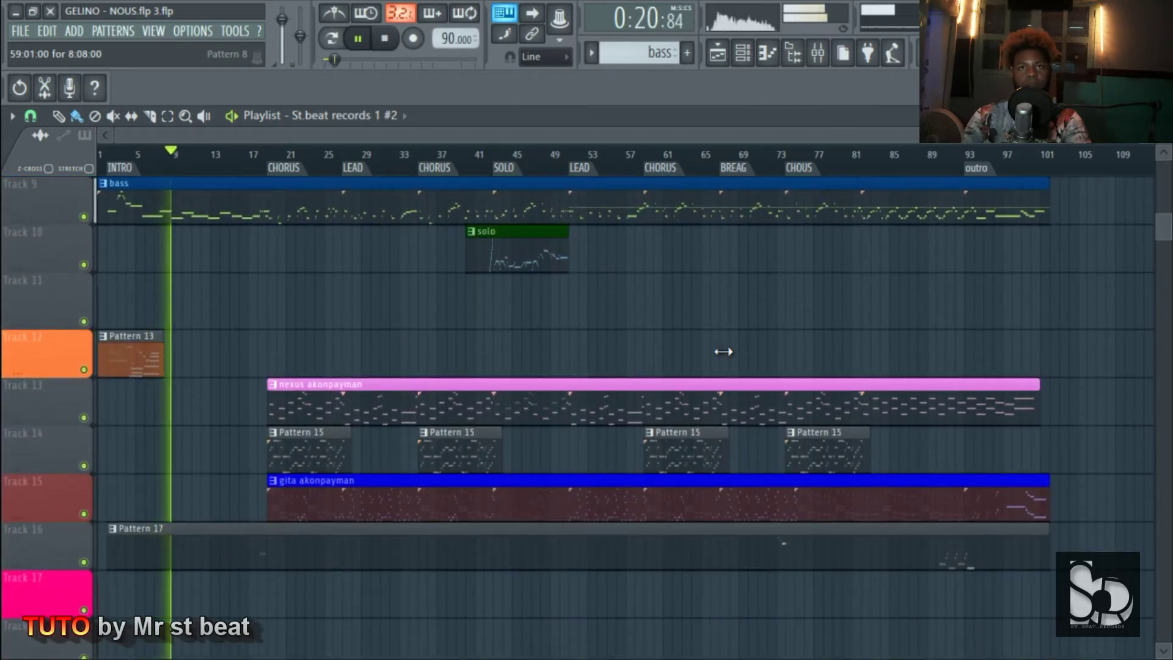
scroll(389, 404, "up", 2)
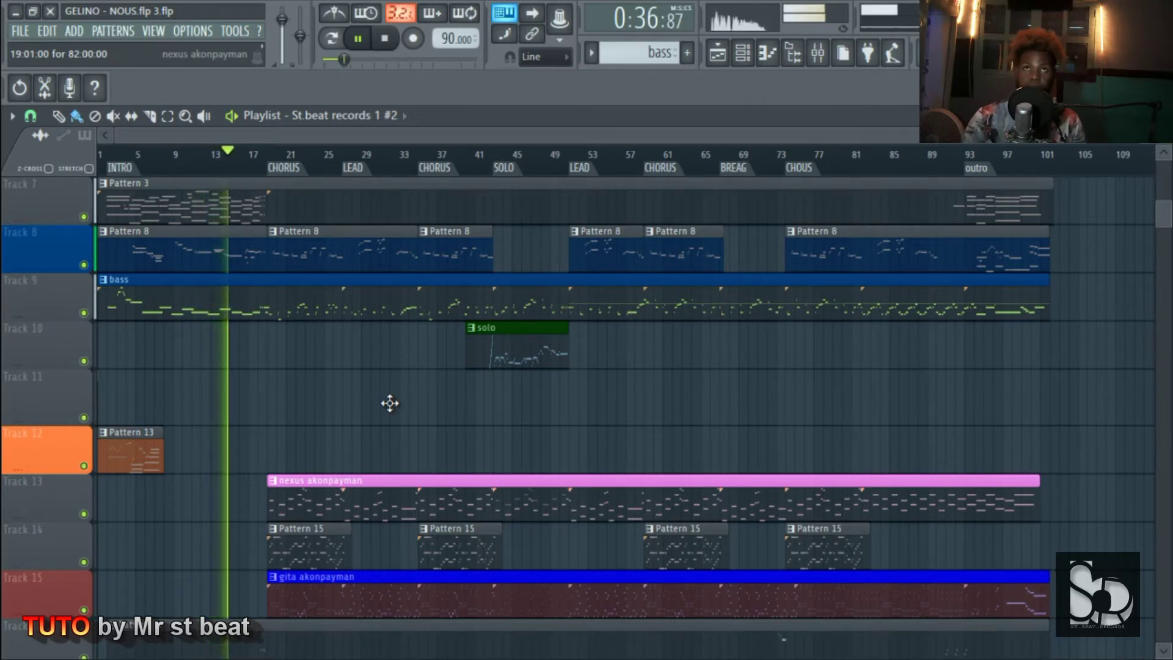
Set the Channel rack's display filter to All.
left_click(741, 53)
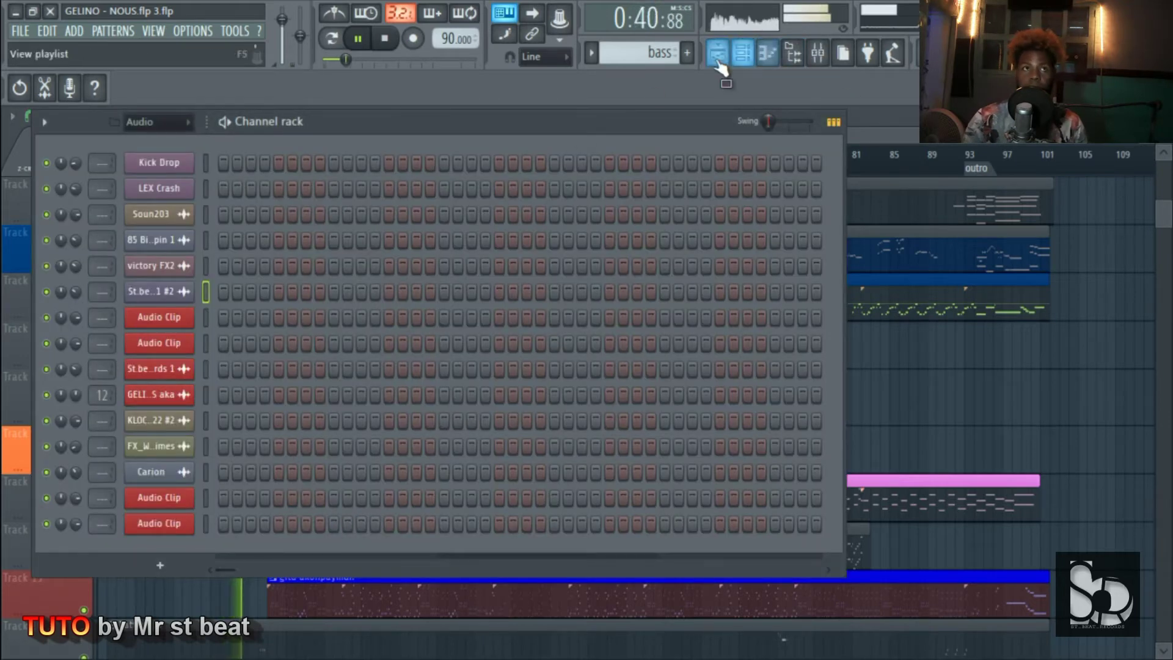
left_click(189, 123)
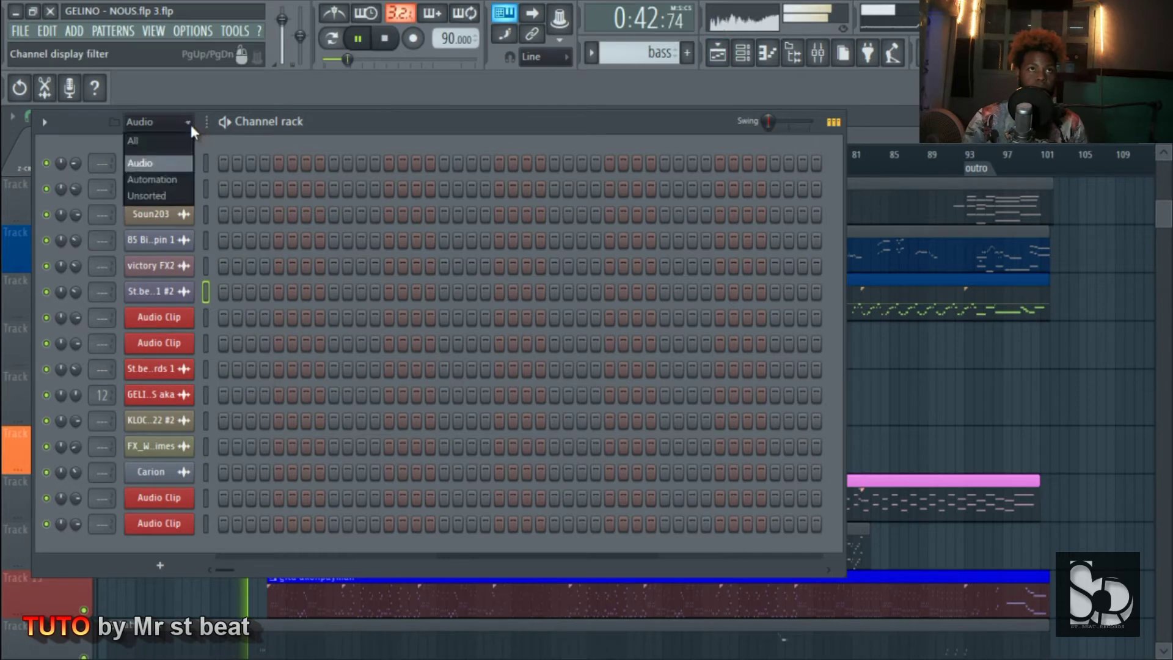
left_click(175, 141)
Look through the full list of channels and close the Channel rack.
scroll(407, 319, "down", 10)
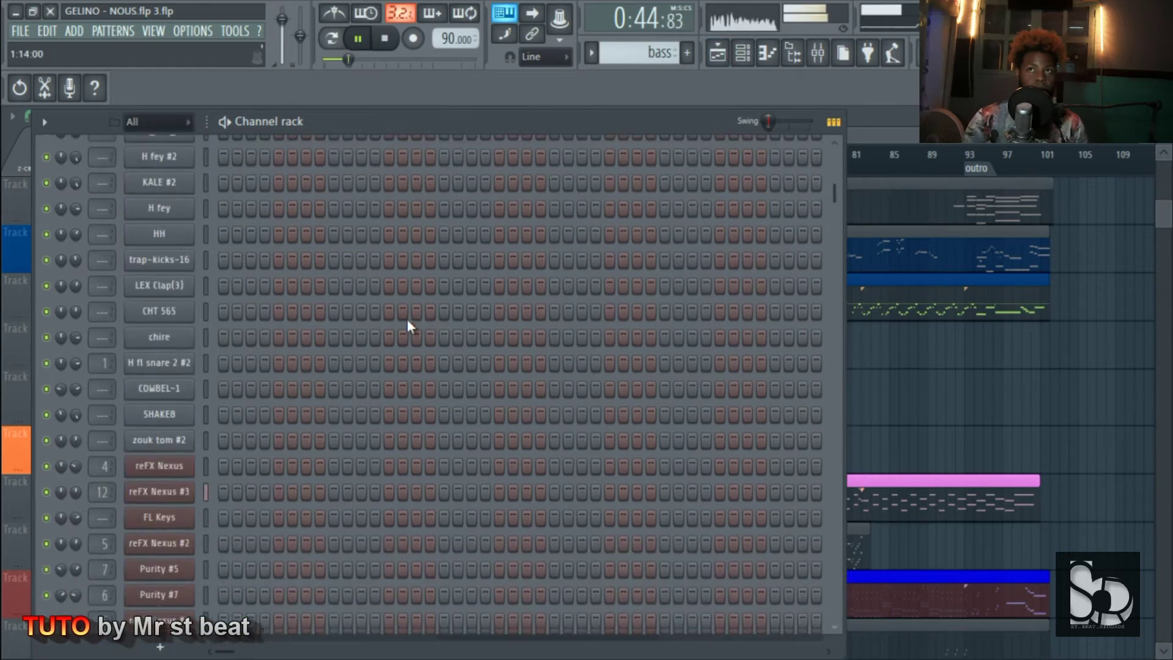
scroll(407, 319, "down", 15)
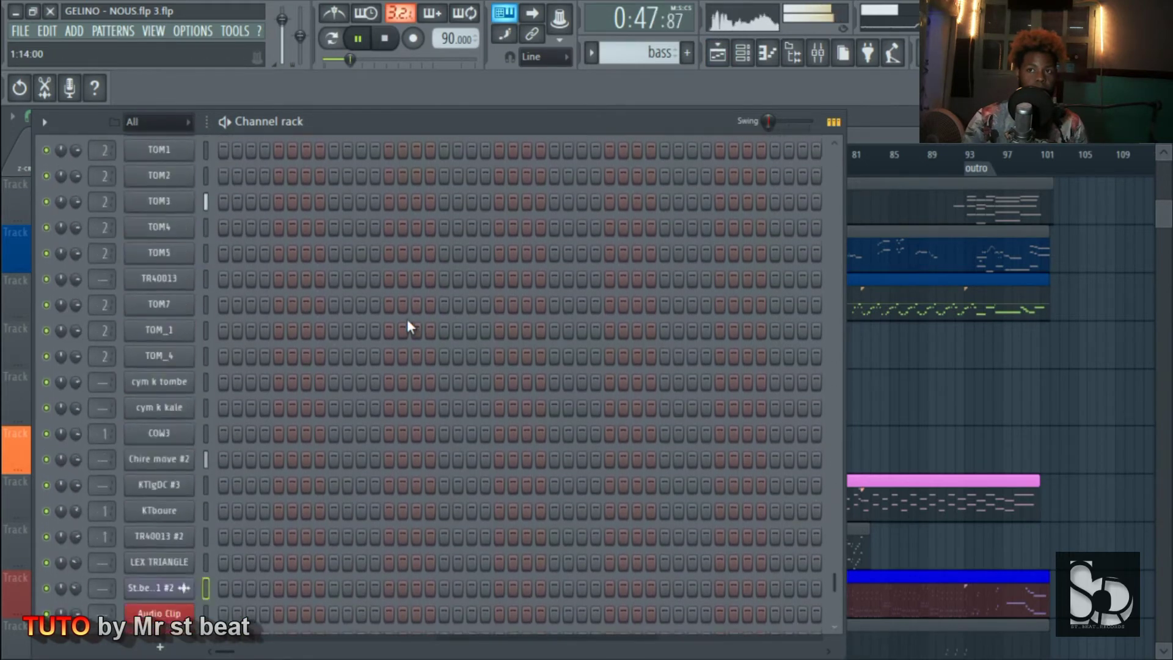
scroll(407, 319, "down", 6)
scroll(407, 319, "up", 4)
left_click(894, 140)
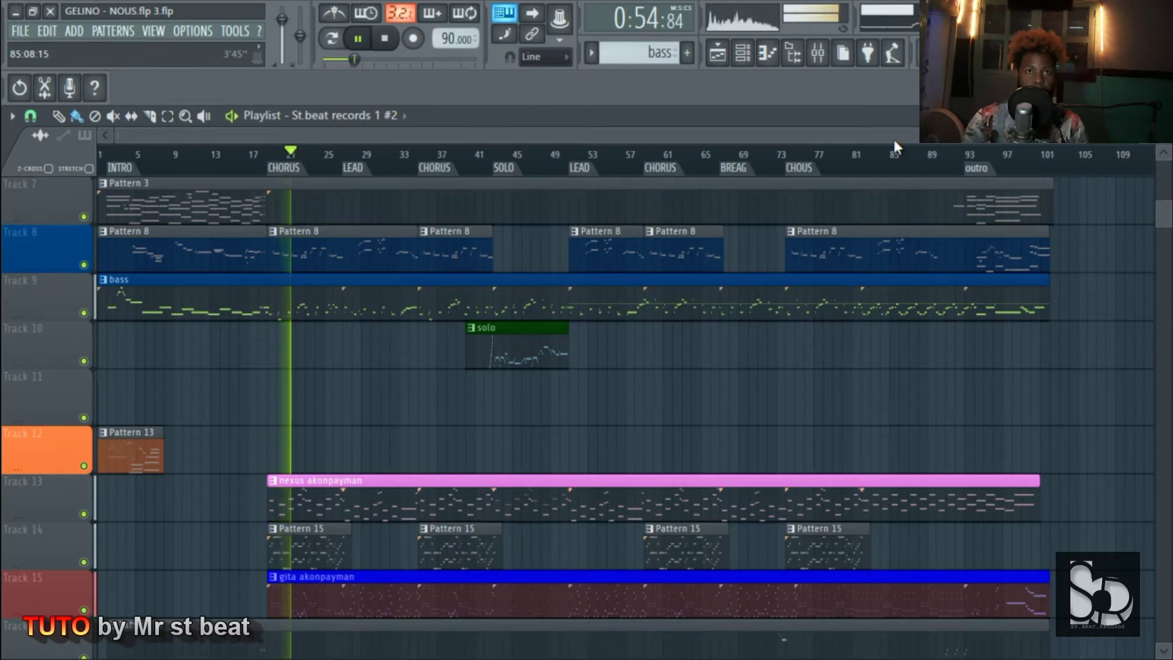
Pause playback and review the available devices in the audio settings, keeping Primary Sound Driver selected.
left_click(359, 40)
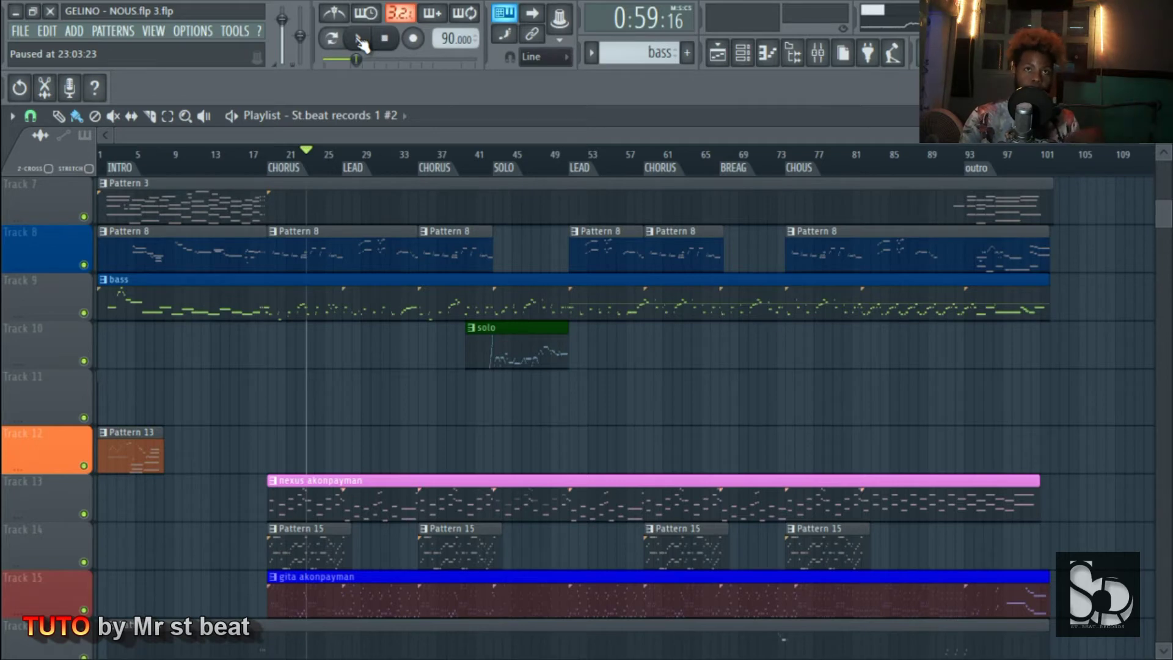
left_click(192, 31)
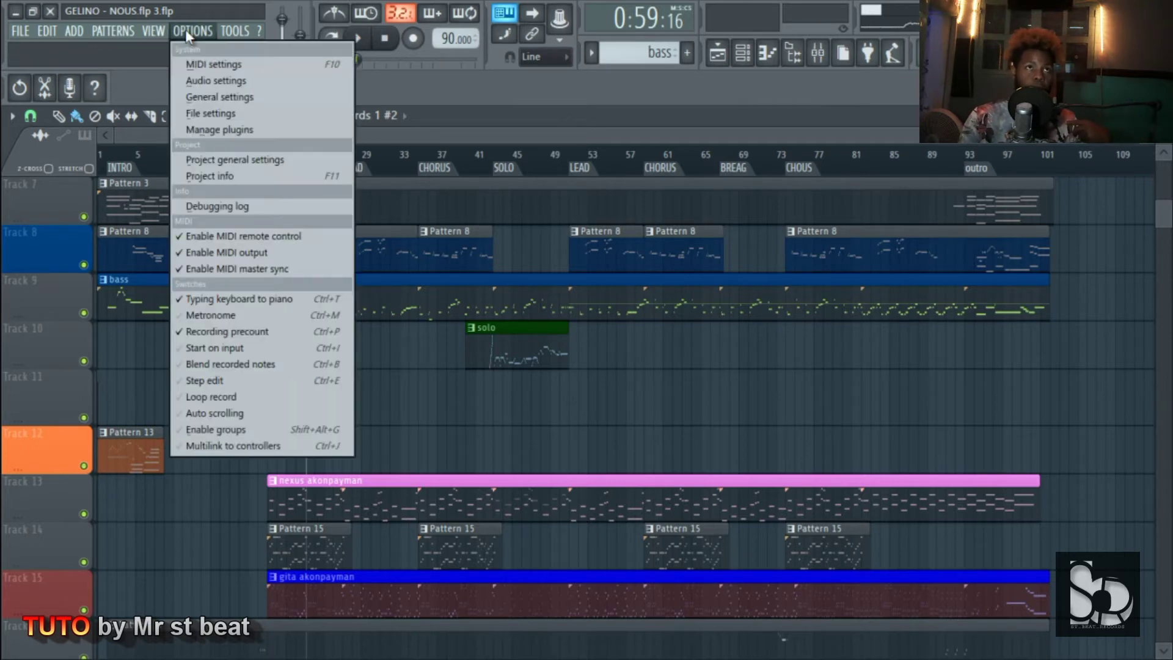
left_click(210, 85)
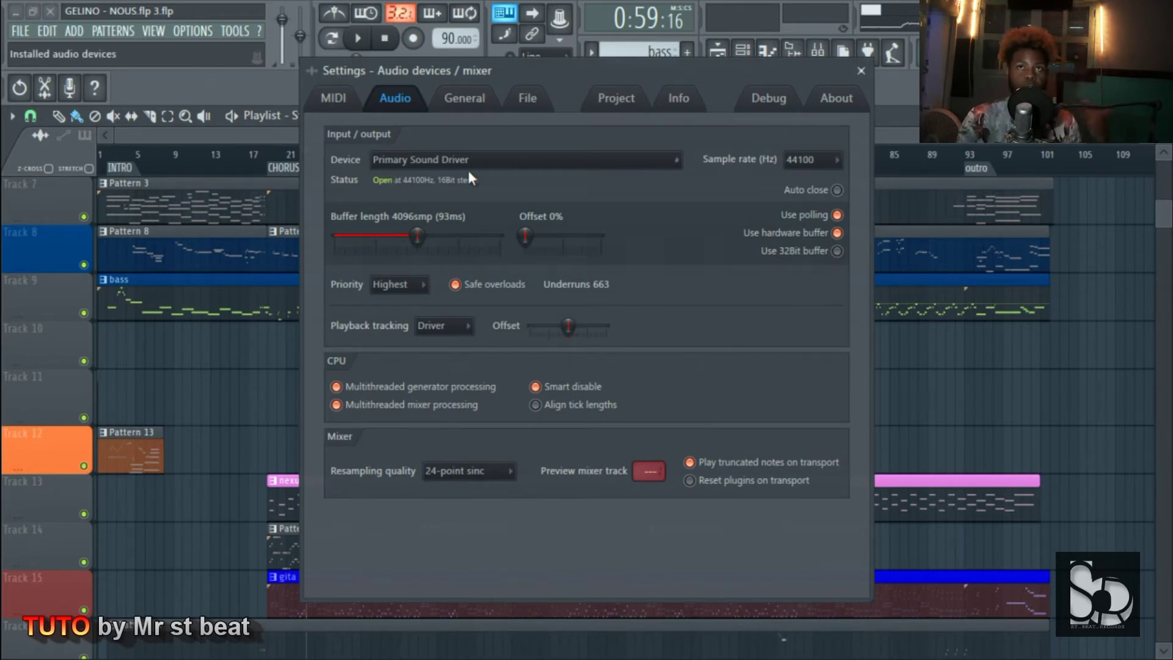
left_click(623, 164)
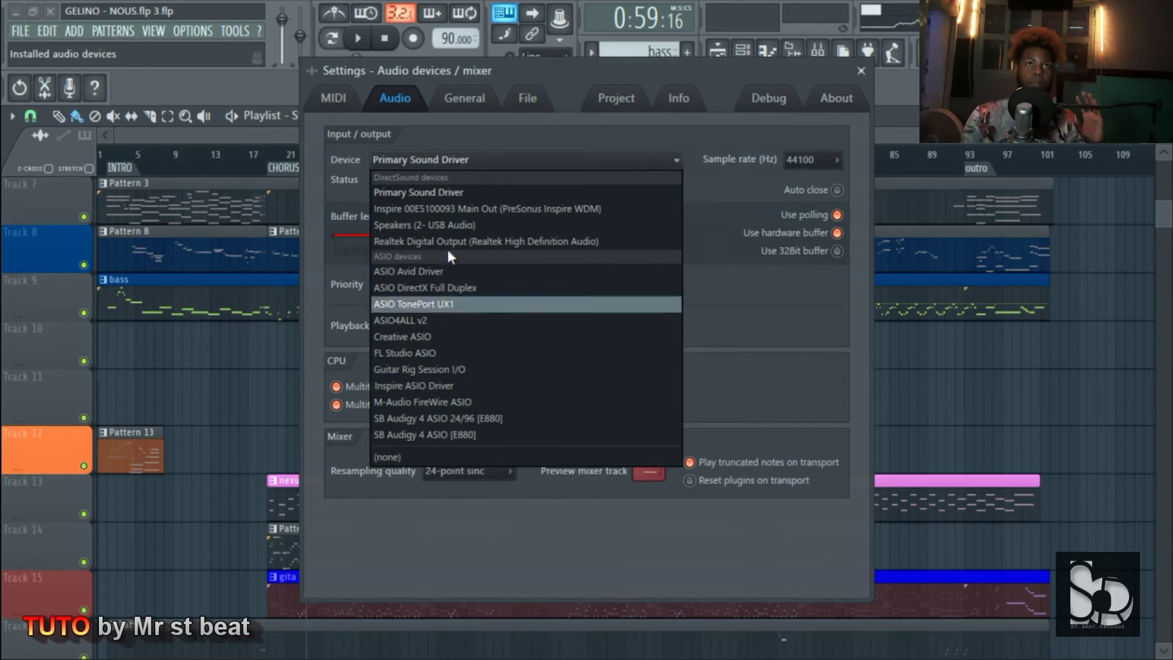
left_click(438, 193)
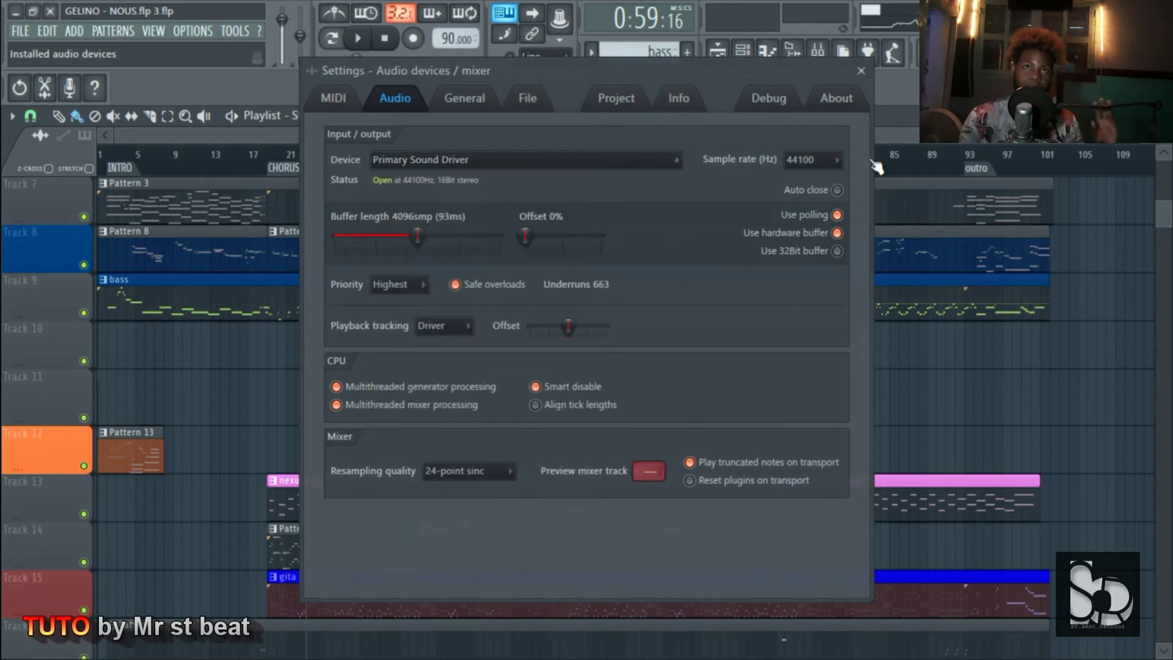
left_click(862, 71)
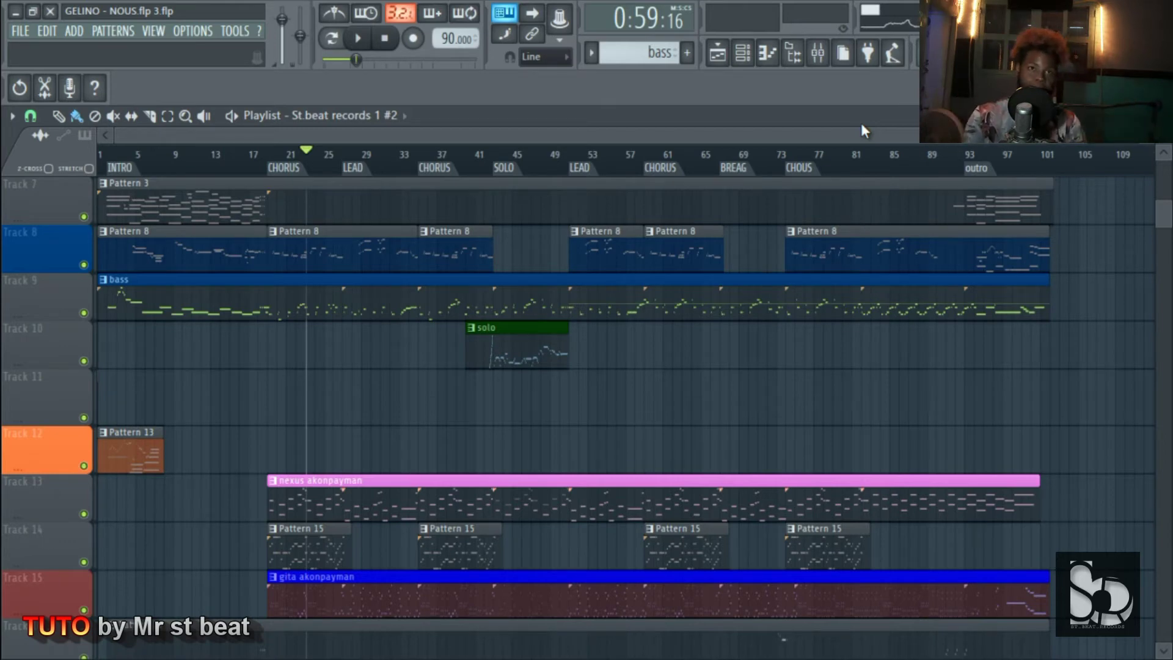
Listen to the song from the paused position and again from just before the SOLO marker, and return to the start.
key("space")
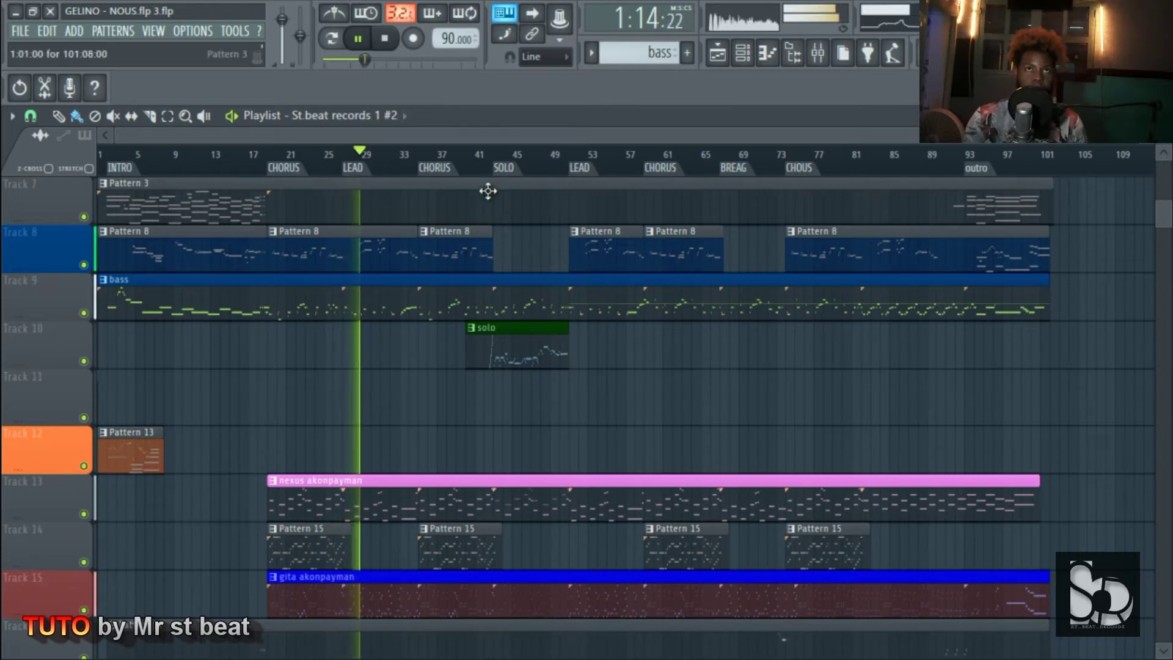
key("space")
left_click(490, 161)
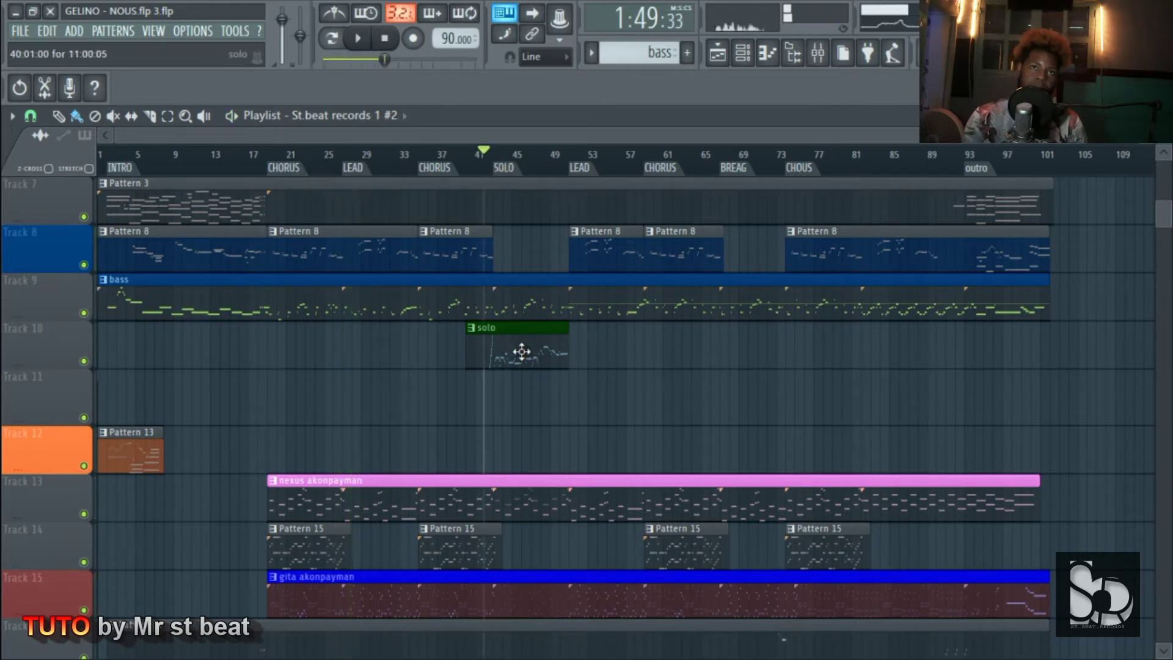
key("space")
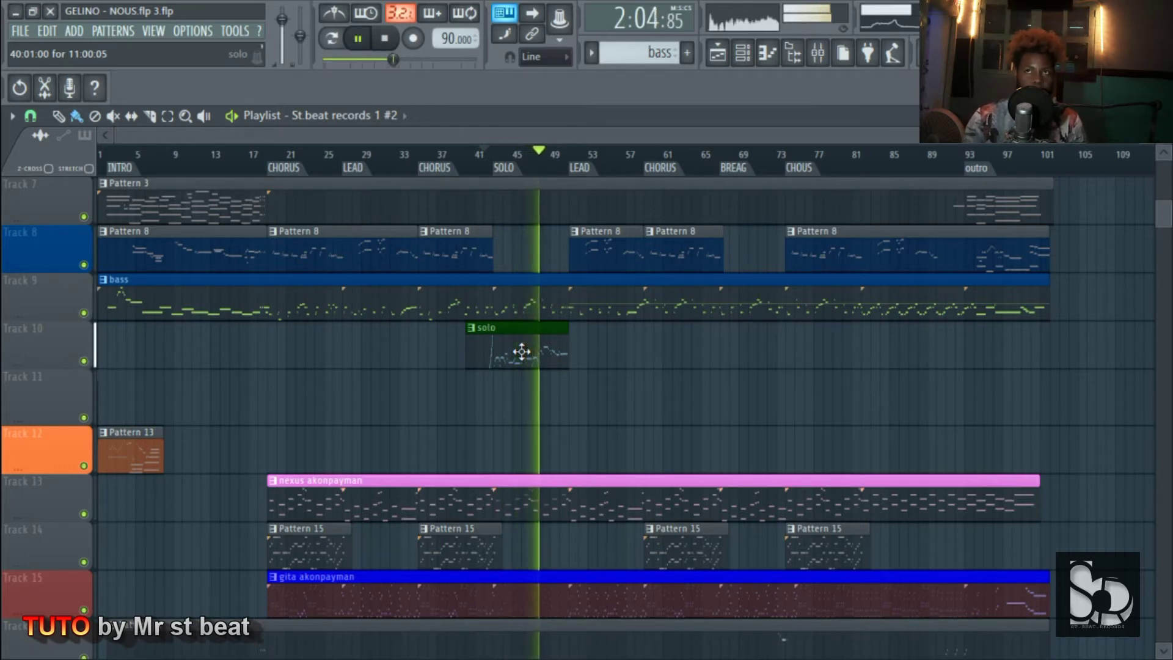
key("space")
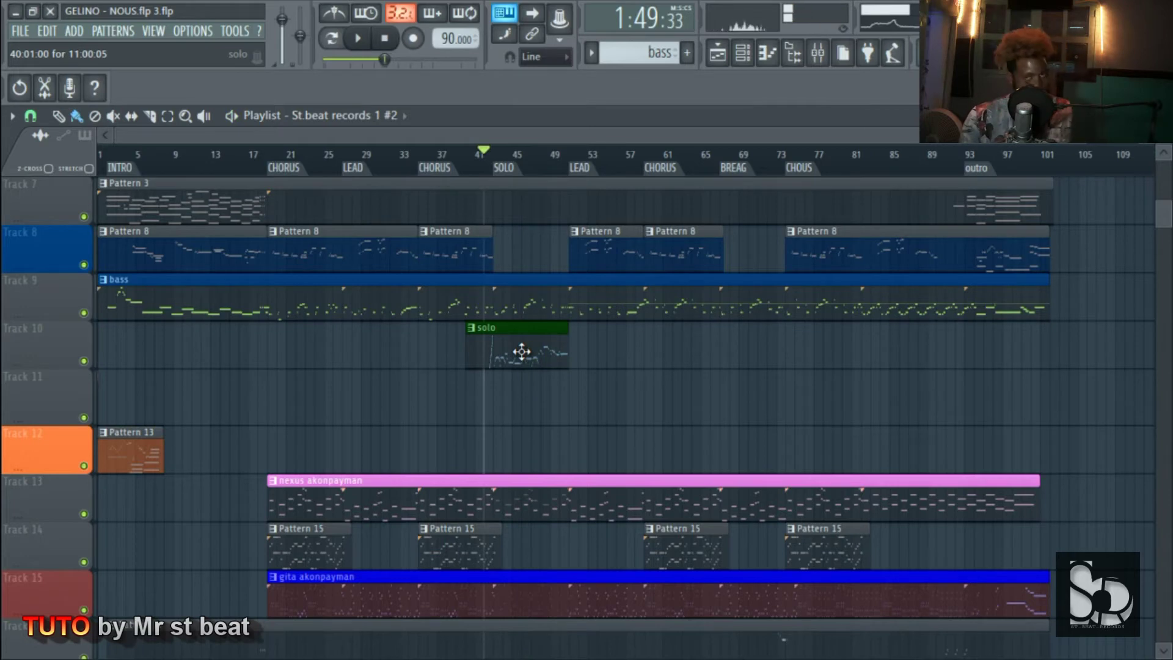
left_click(392, 38)
Look through the playlist tracks and the Channel rack to locate the channels used by the bass pattern.
scroll(385, 368, "up", 1)
scroll(385, 368, "up", 5)
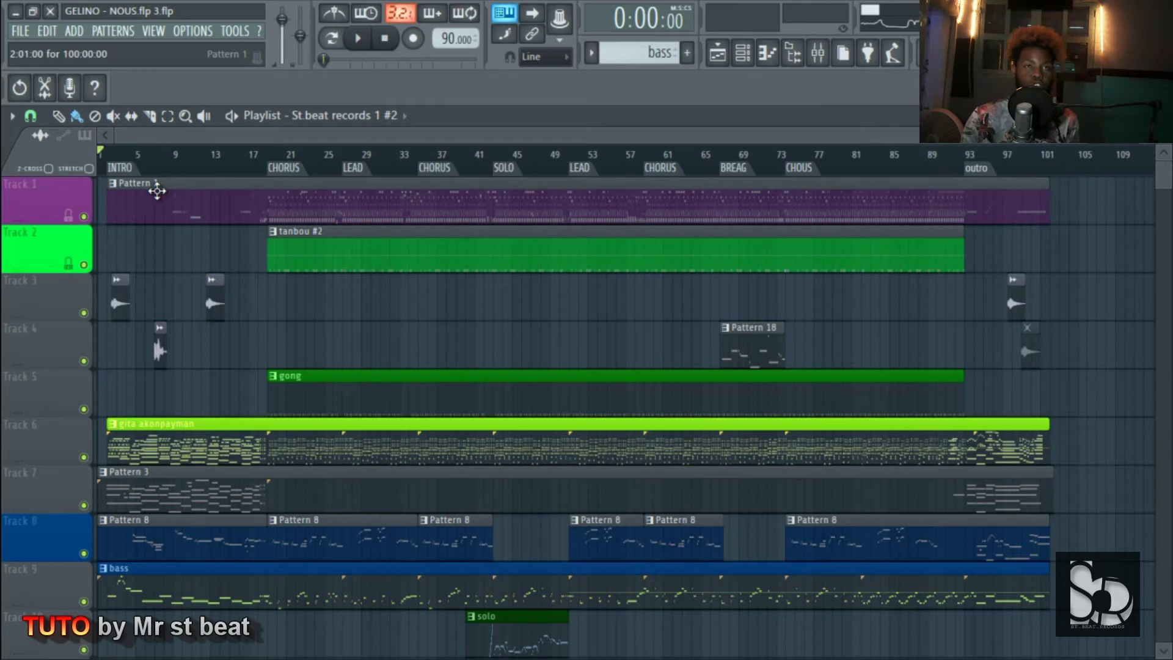
scroll(175, 460, "down", 3)
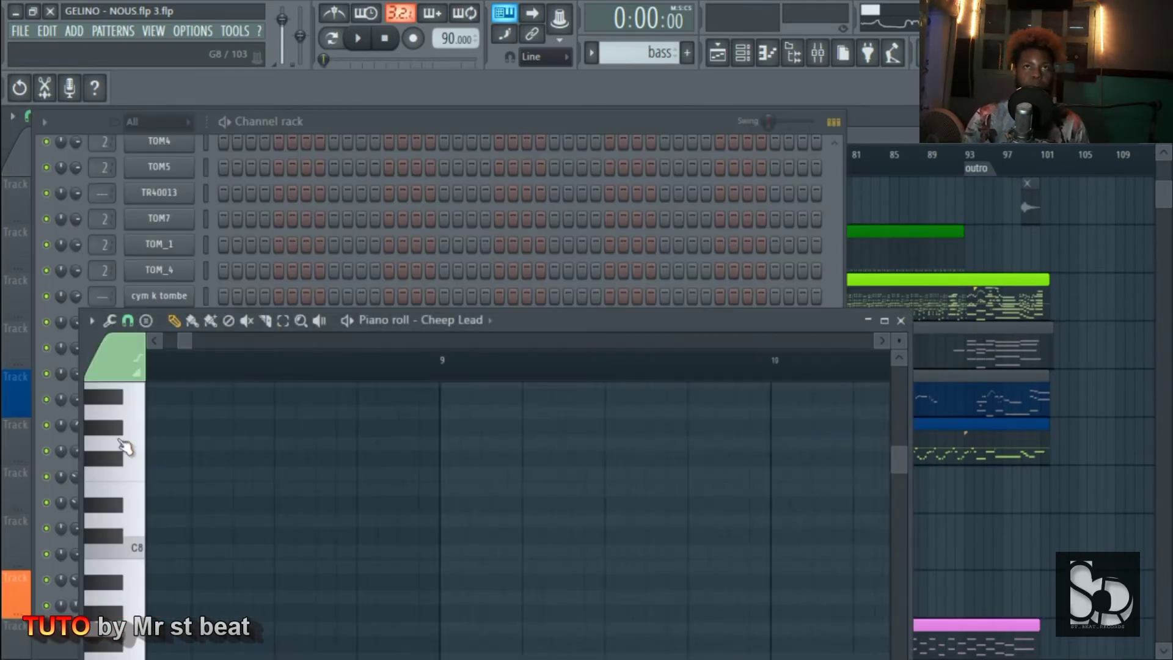
double_click(175, 460)
left_click(500, 112)
scroll(422, 283, "down", 3)
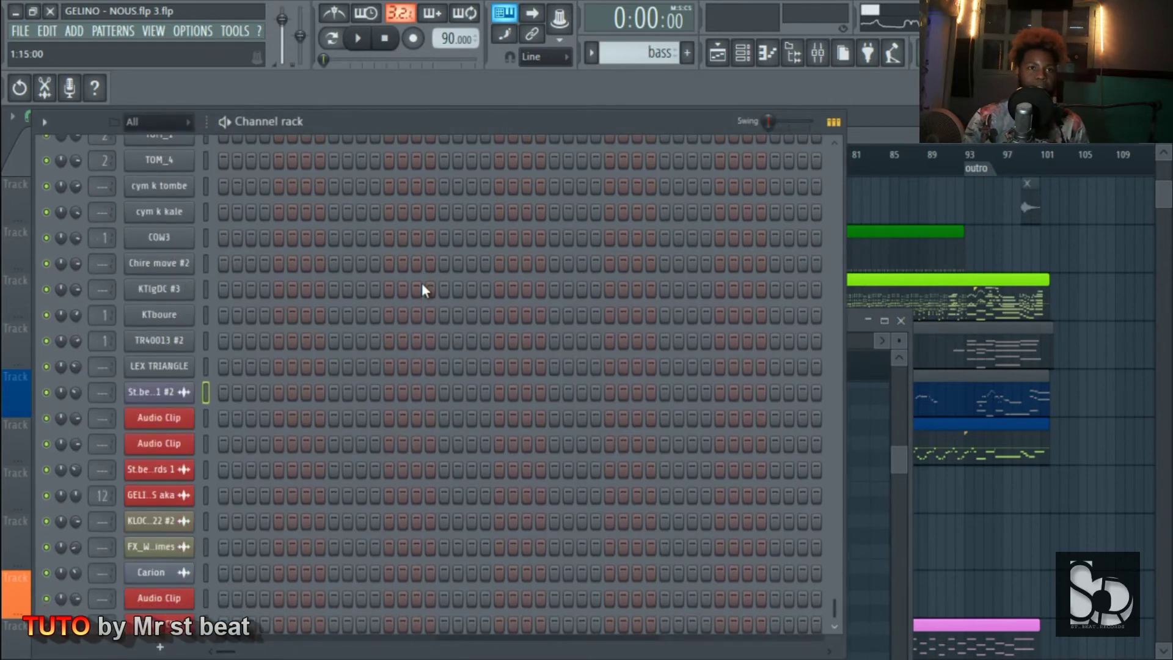
scroll(421, 284, "up", 8)
scroll(421, 284, "down", 5)
scroll(364, 251, "up", 10)
Play the bass pattern on its own in pattern mode, close the Channel rack and stop playback.
left_click(344, 39)
scroll(459, 369, "down", 5)
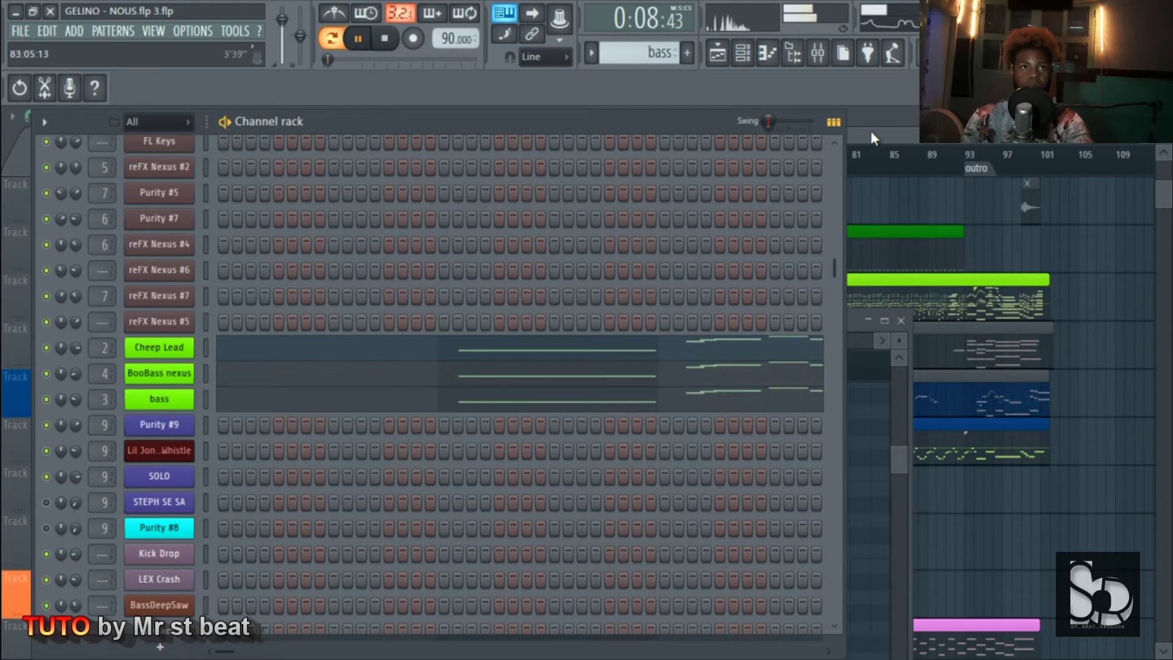
key("F6")
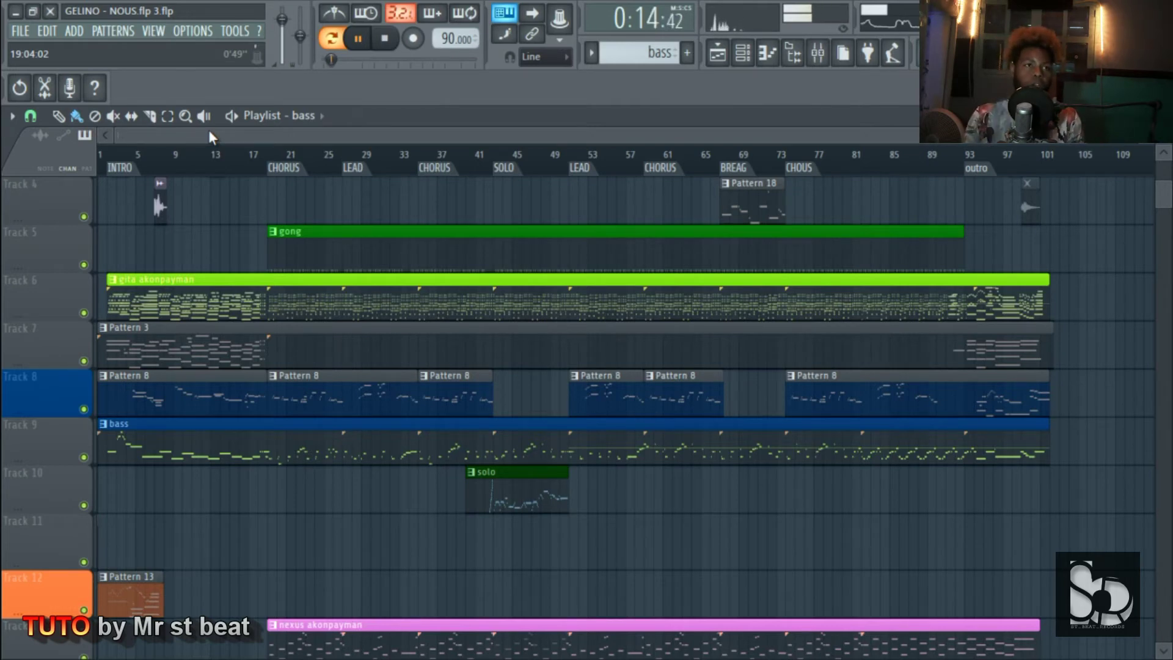
key("space")
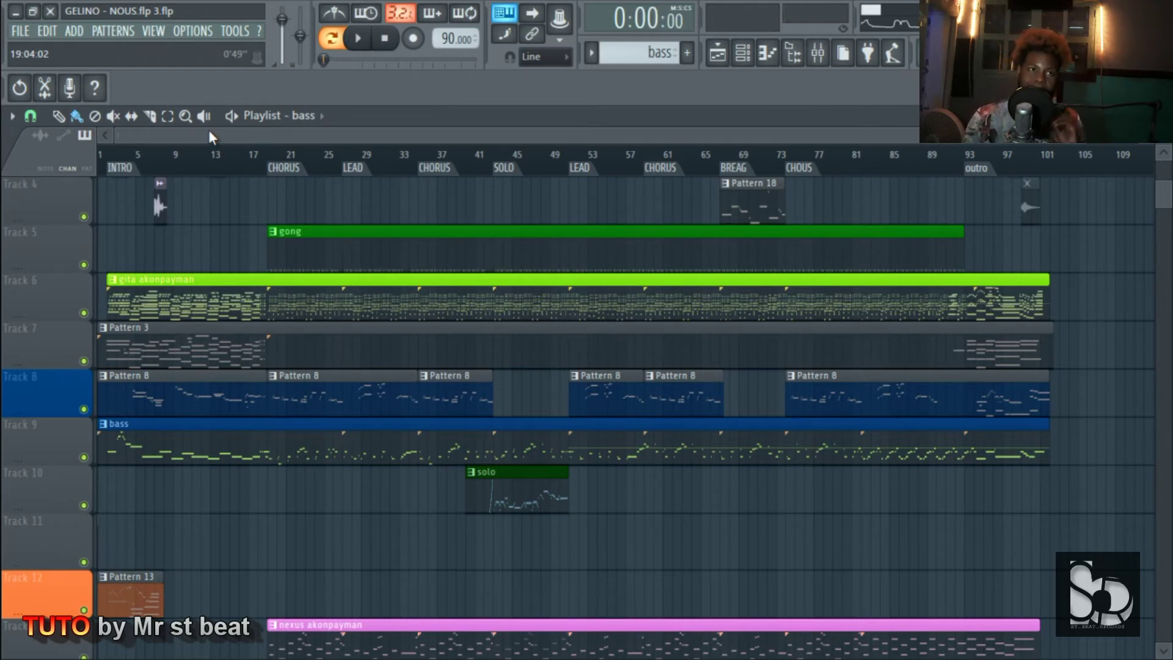
Solo the bass track and listen to it in song mode from the start and from just before the first CHORUS marker.
right_click(84, 457)
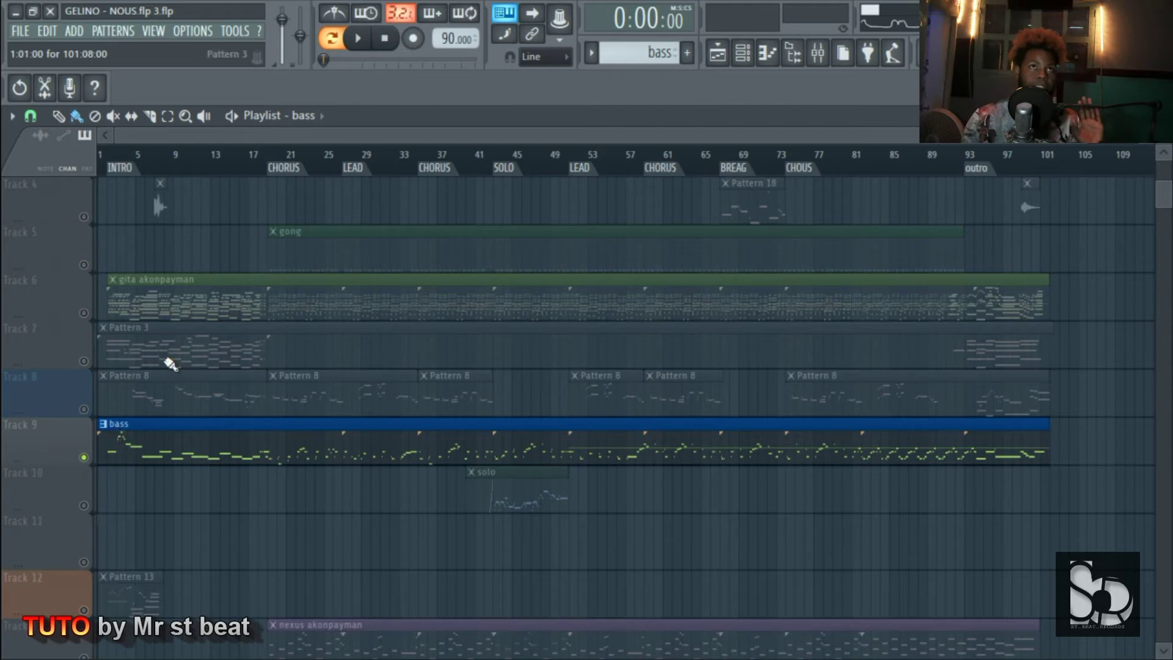
left_click(361, 45)
left_click(330, 39)
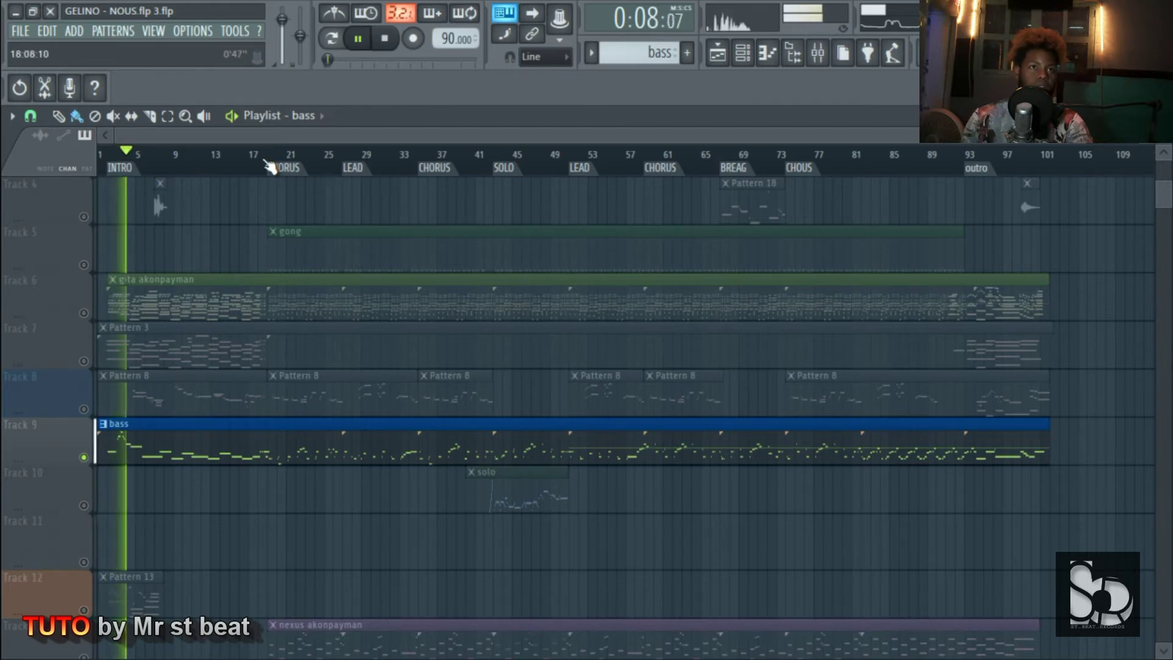
left_click(274, 168)
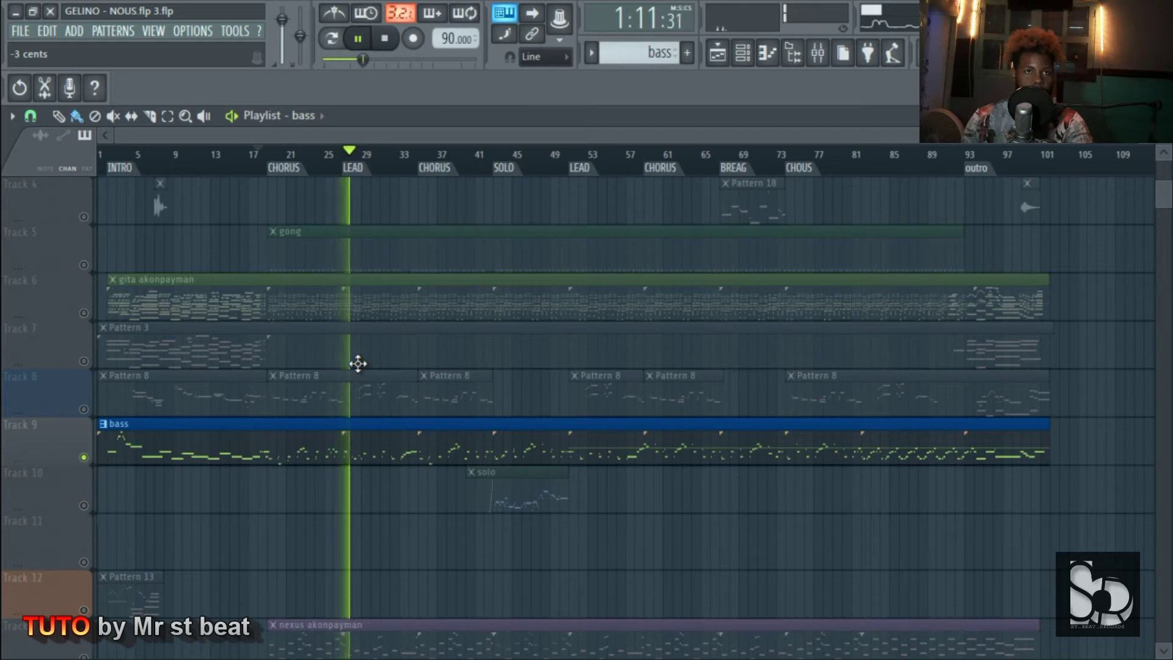
key("space")
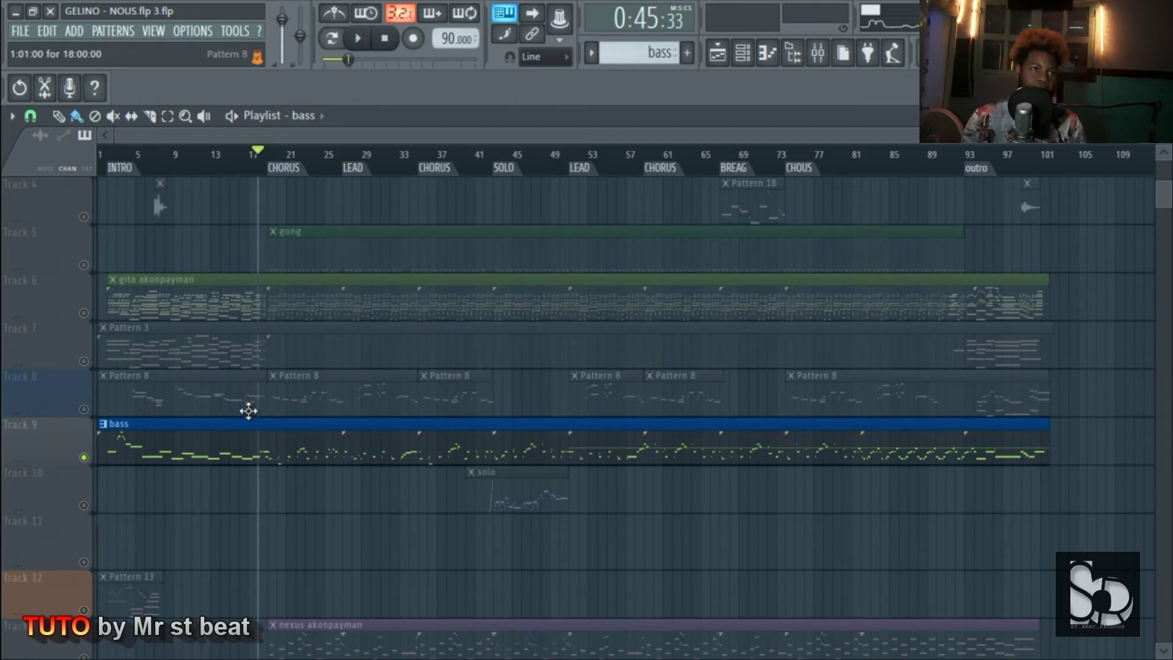
Switch the bass track's solo off and on again to compare it with the full arrangement across the playlist tracks.
right_click(84, 457)
right_click(84, 457)
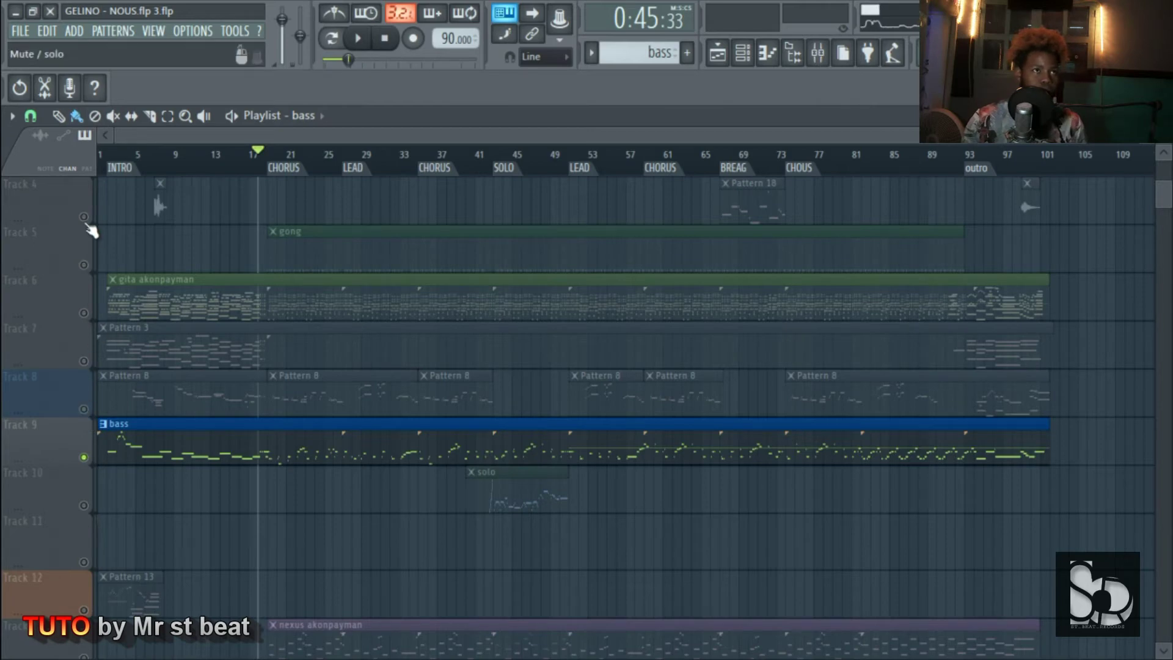
right_click(84, 457)
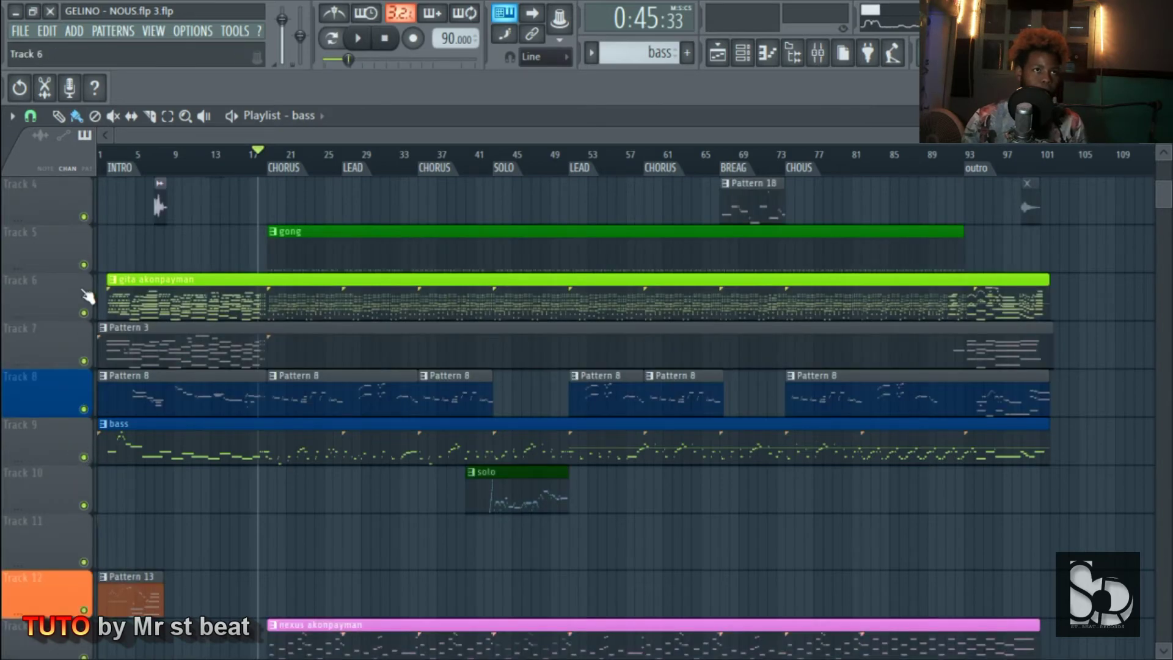
right_click(84, 457)
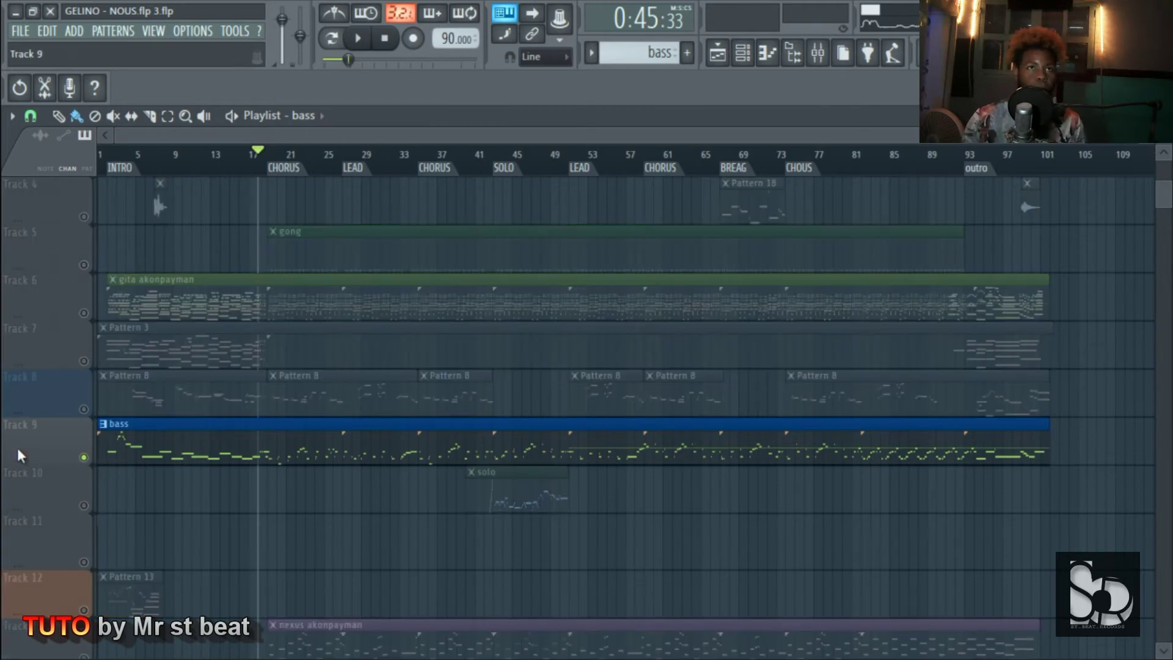
scroll(702, 254, "down", 1)
scroll(465, 196, "up", 2)
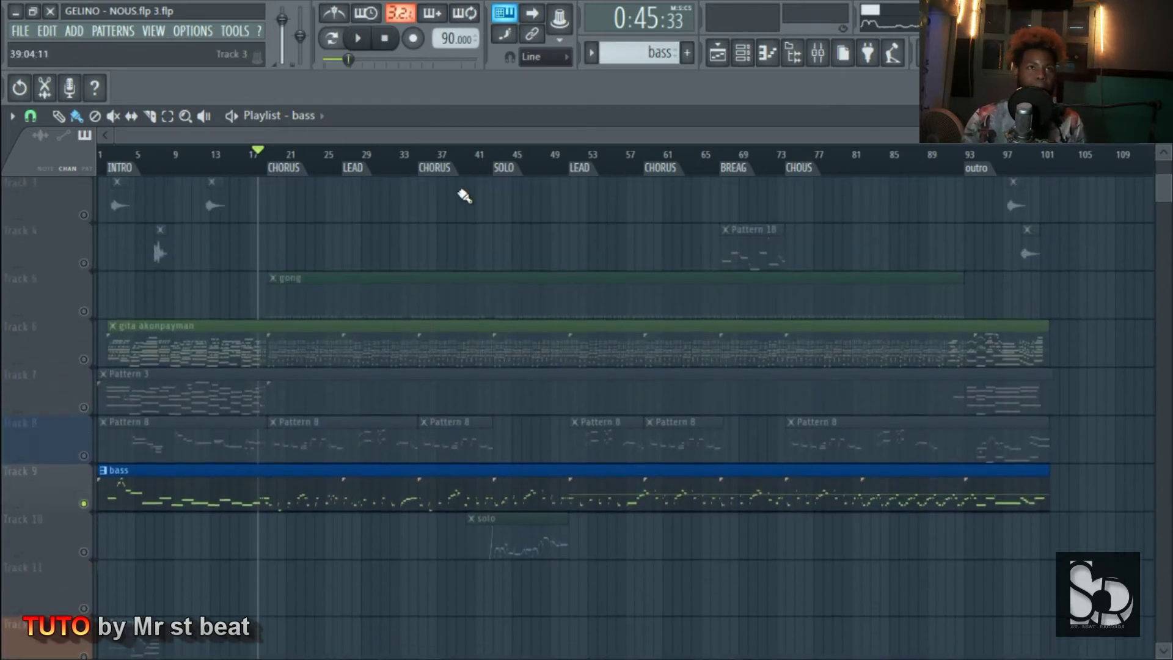
scroll(359, 556, "down", 4)
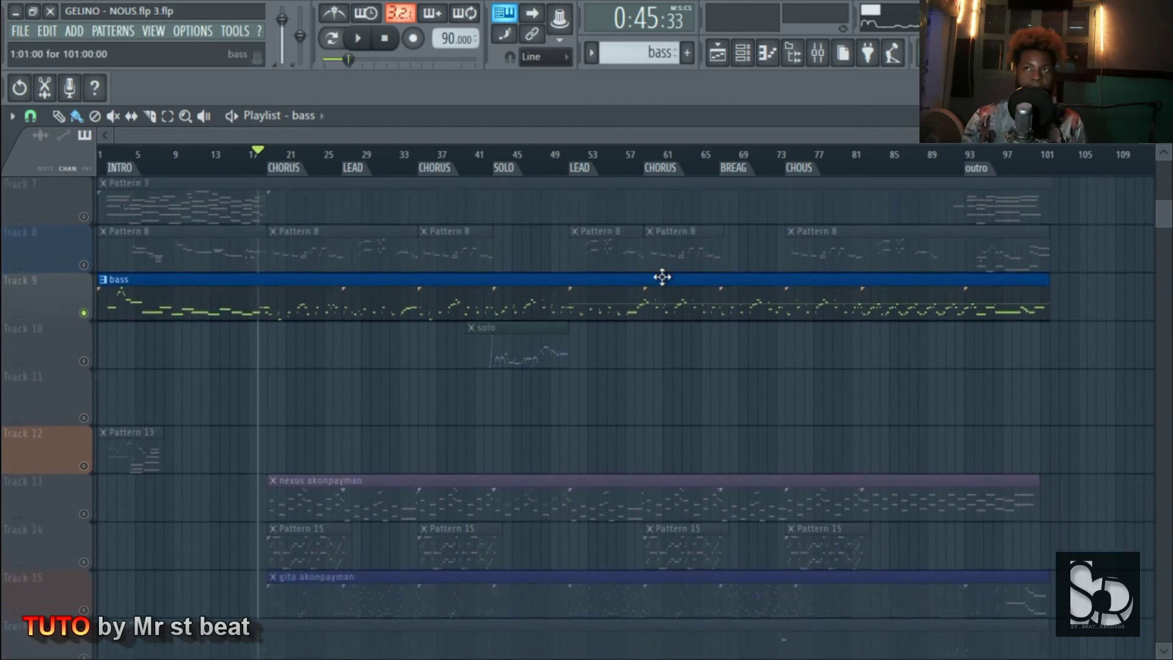
Stop playback to return to the song's start and begin exporting the soloed bass as a Wave file.
left_click(385, 39)
left_click(19, 30)
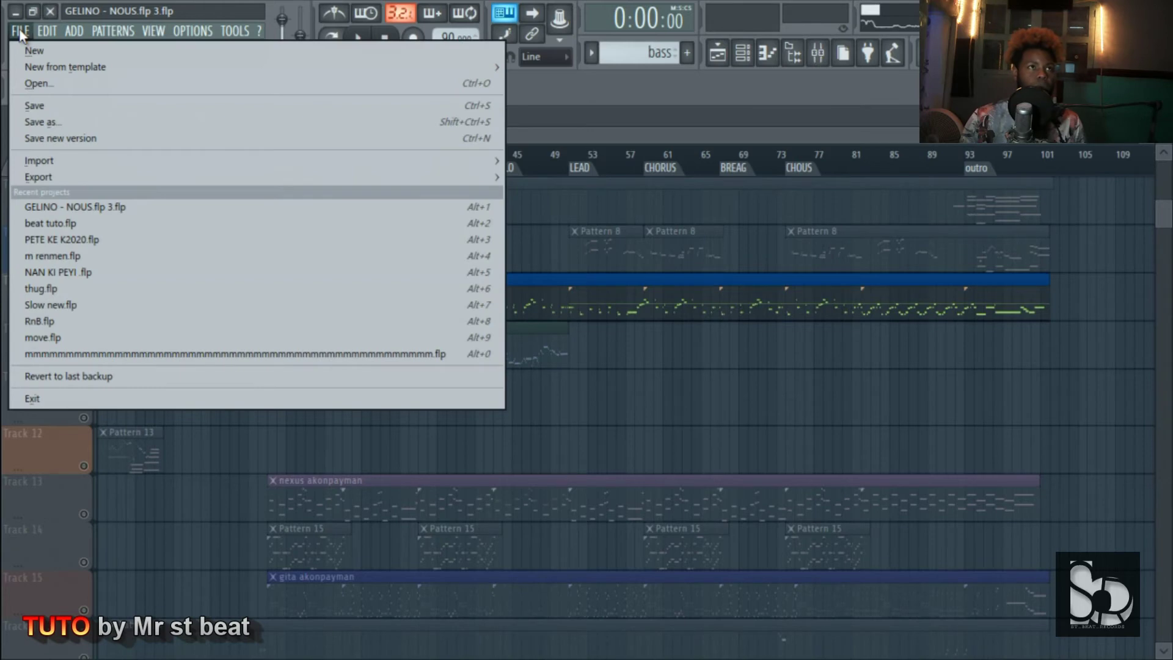
mouse_move(78, 182)
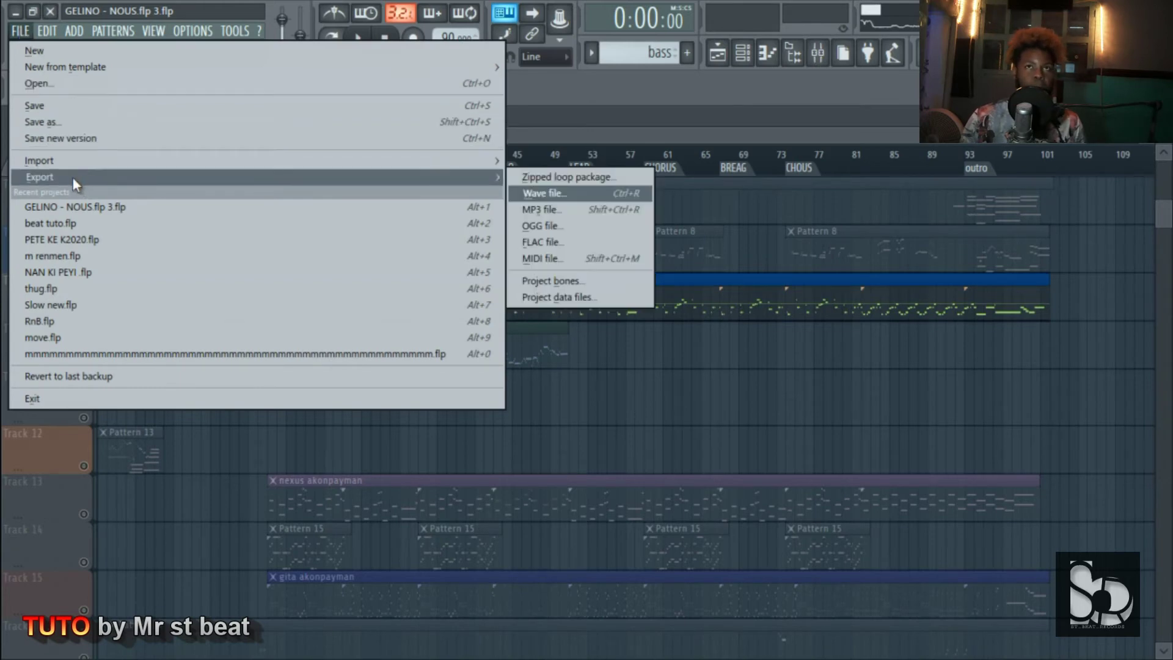
left_click(553, 195)
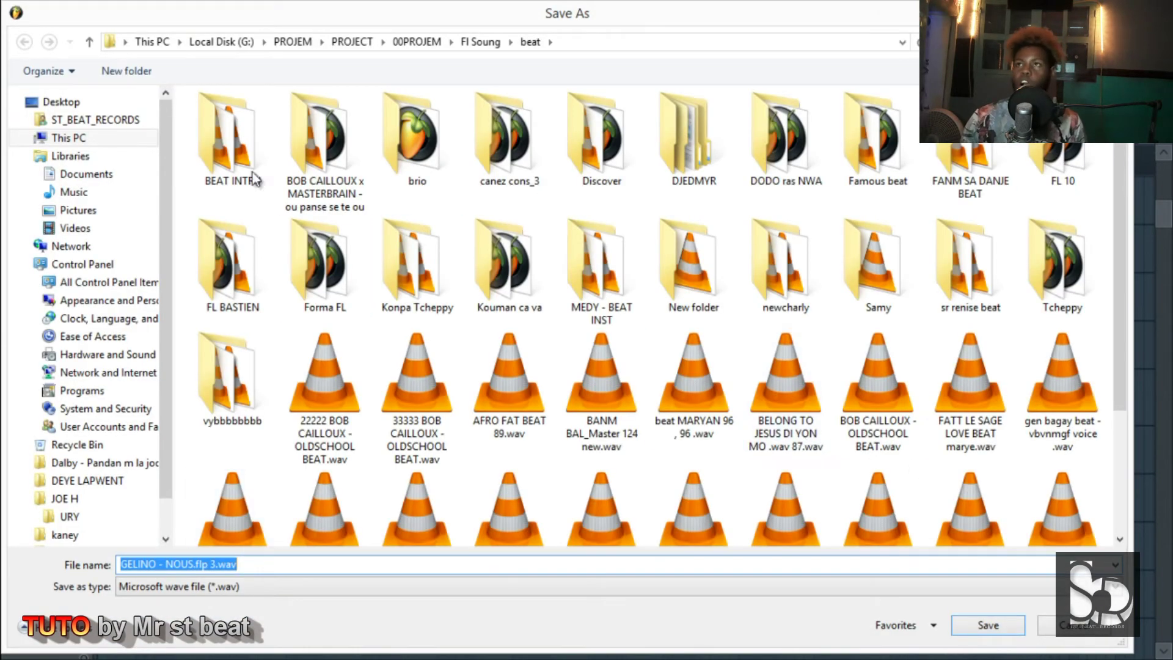
Create a new folder named "xport tuto" inside the beat folder for the export.
right_click(1026, 199)
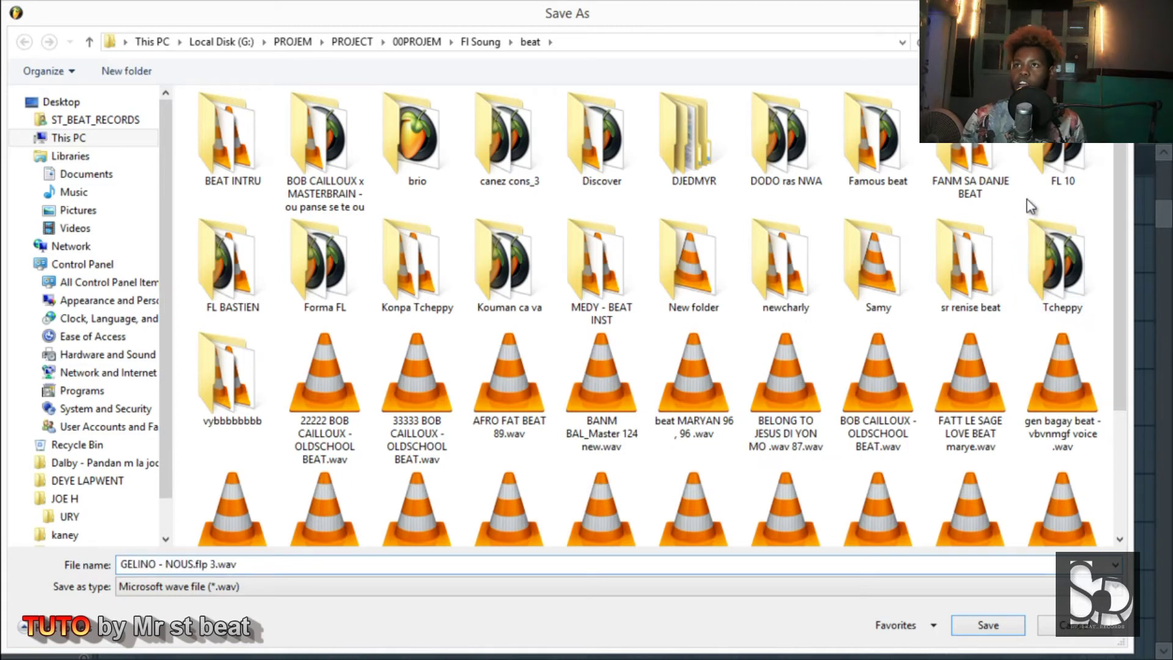
mouse_move(1087, 361)
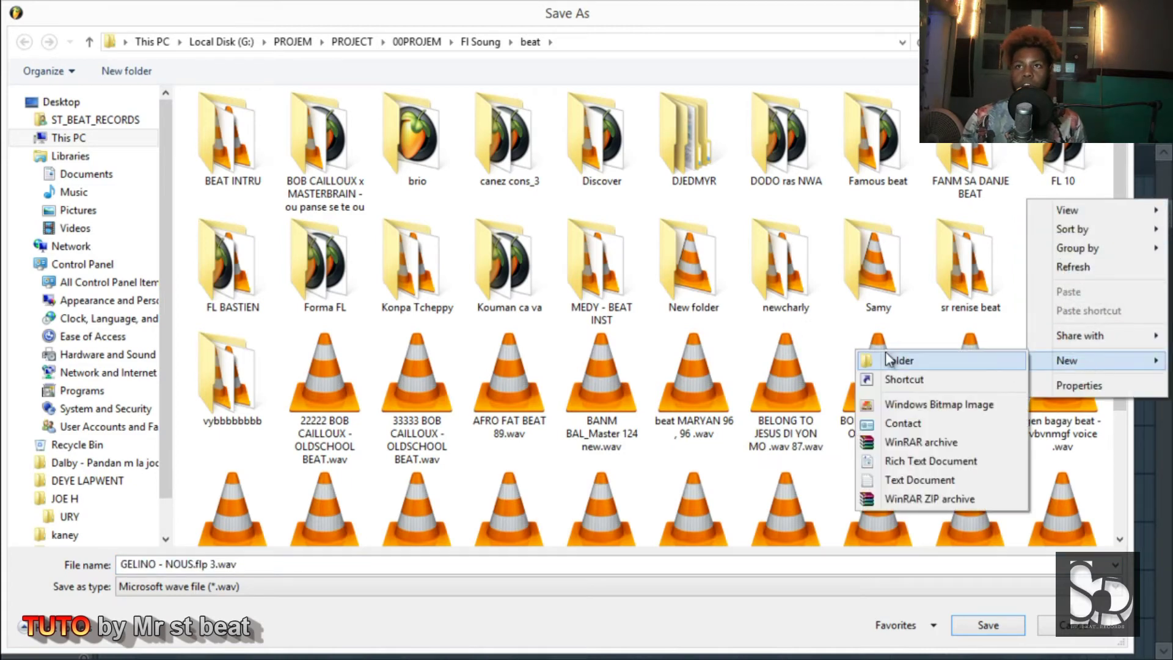
left_click(900, 362)
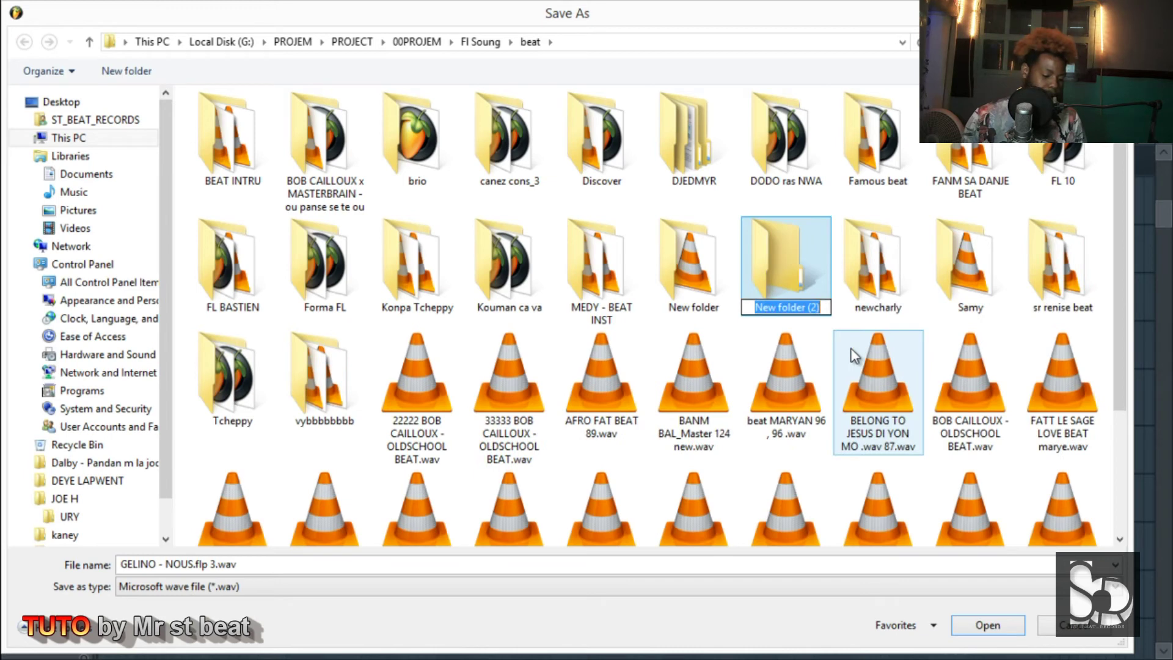
type("xport")
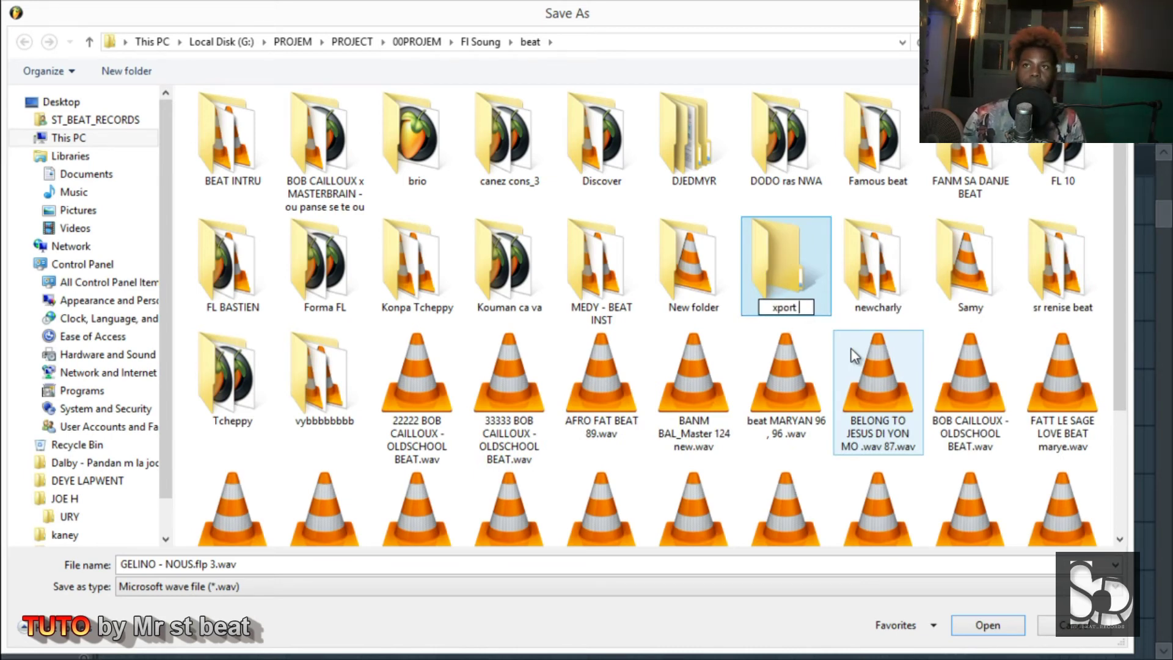
type(" tu")
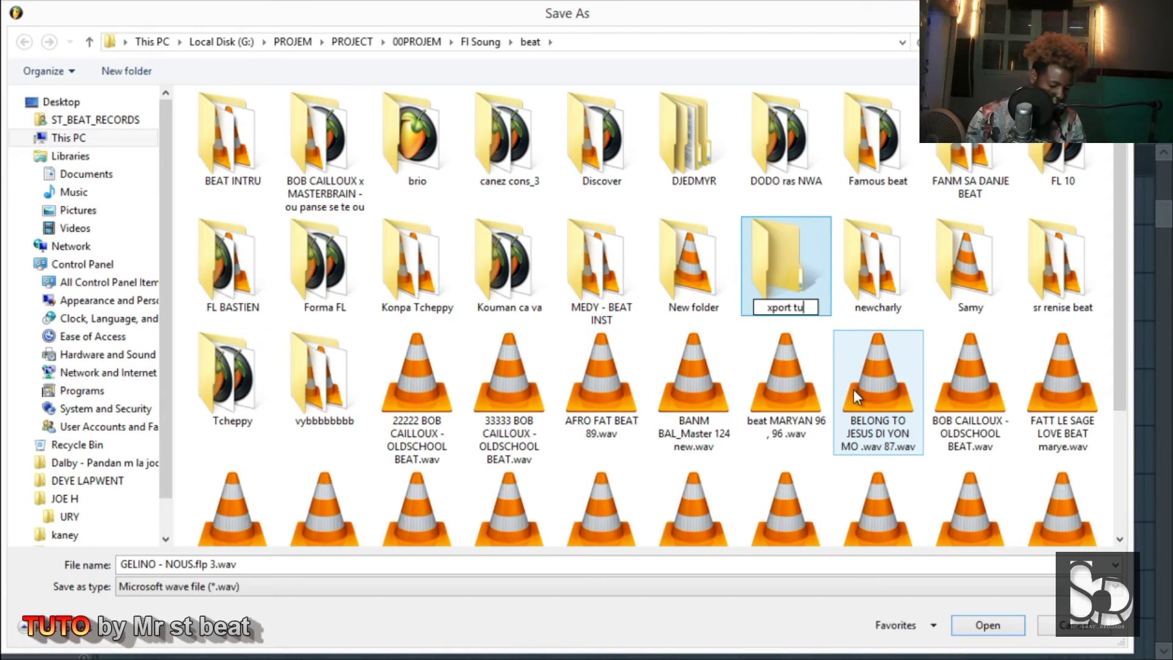
type("to")
key("Return")
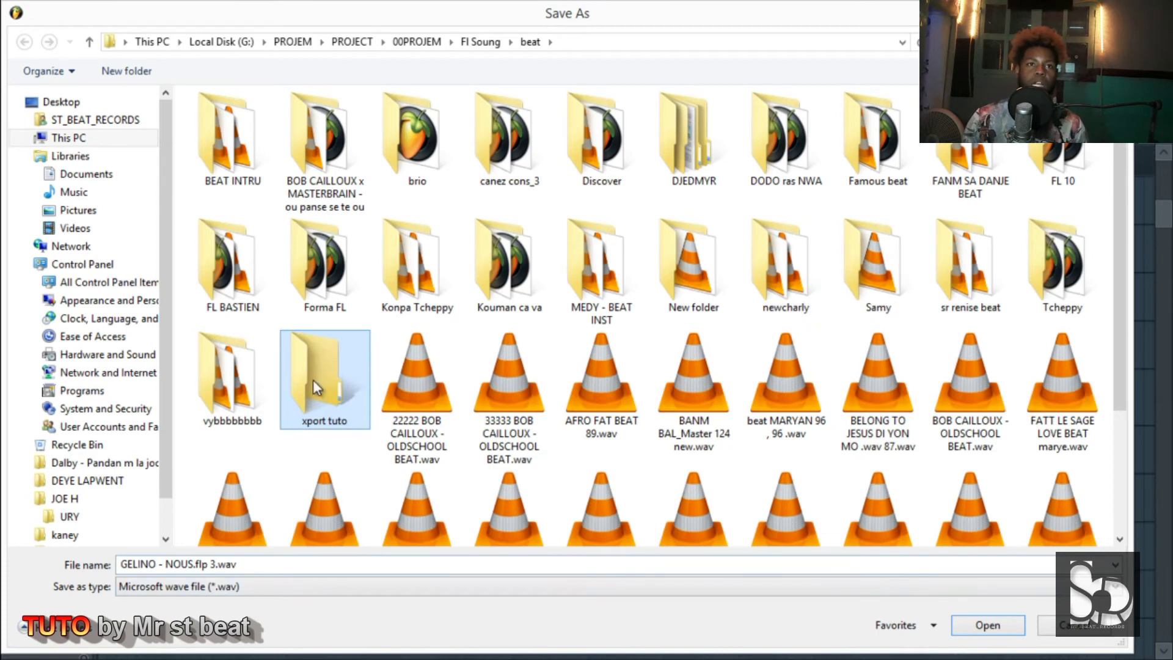
Save the wave export under the name "bass" inside the xport tuto folder.
double_click(314, 381)
left_click(246, 570)
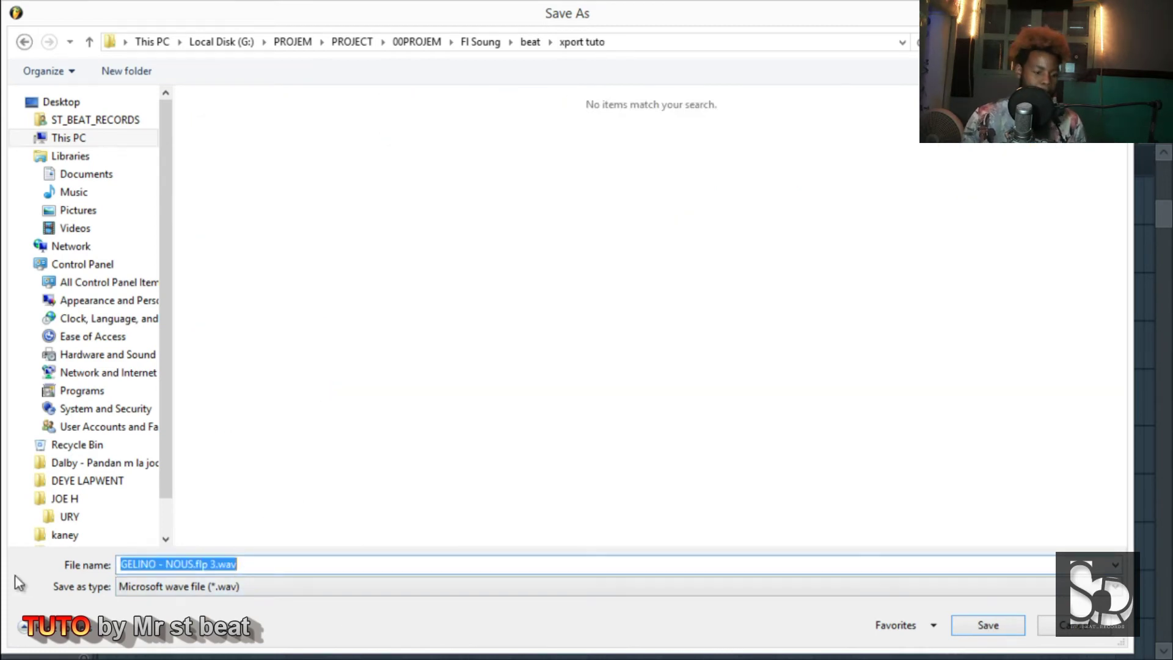
type("bass")
left_click(994, 630)
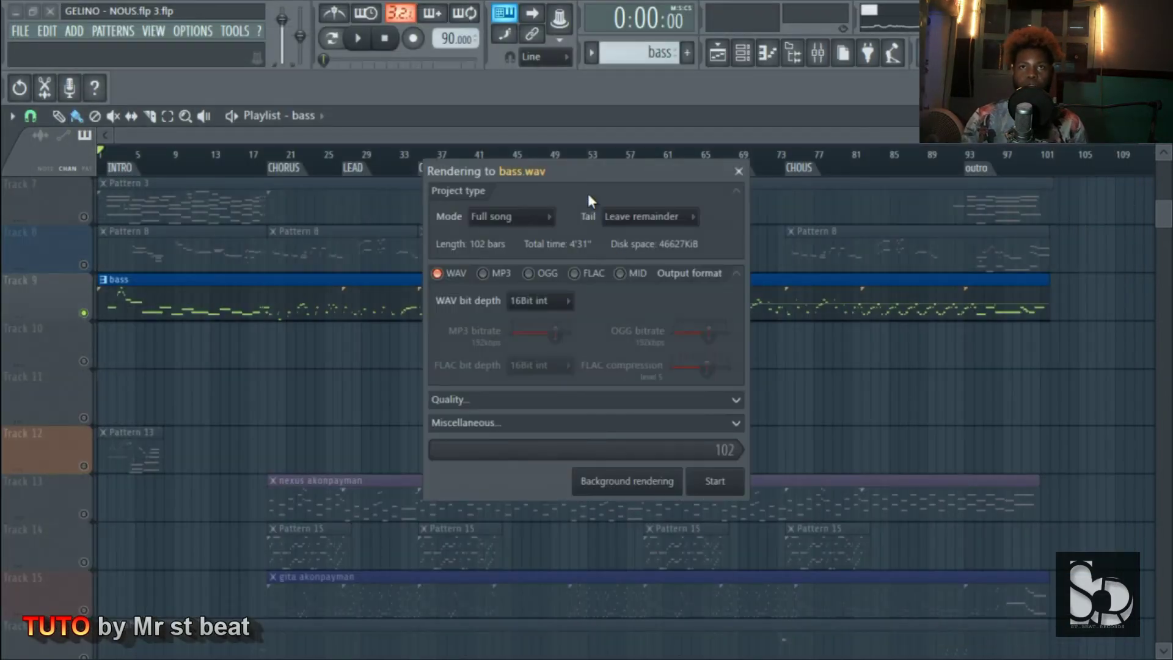
Render the full song to bass.wav as 16Bit int WAV and abort the rendering partway.
left_click_drag(578, 166, 572, 179)
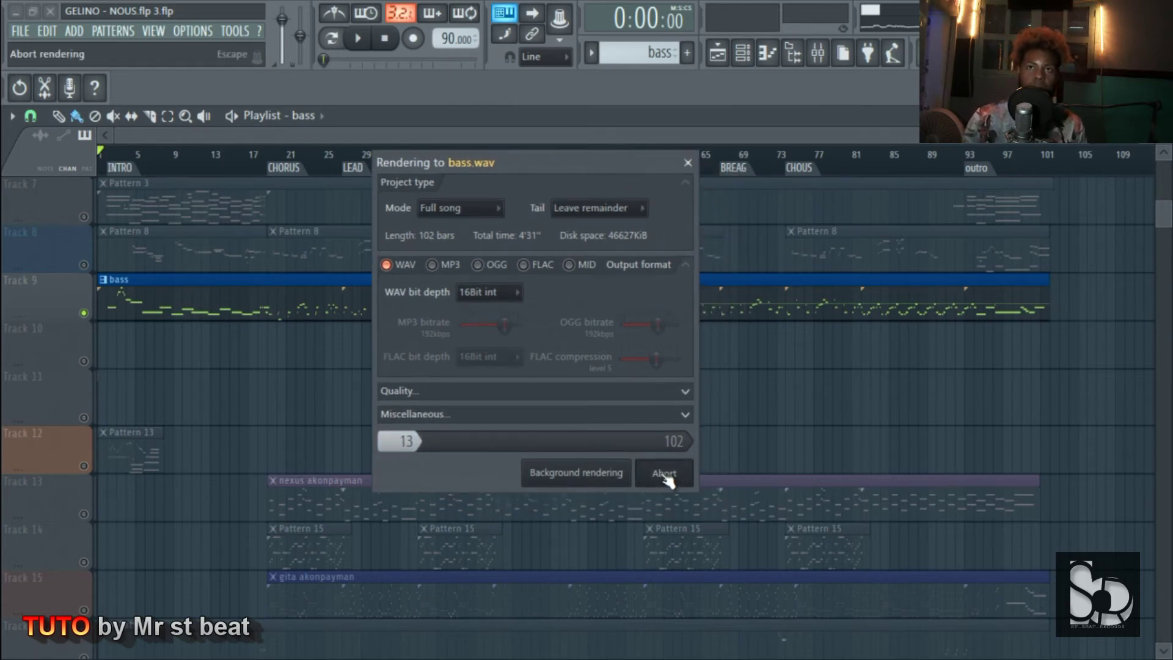
left_click(666, 477)
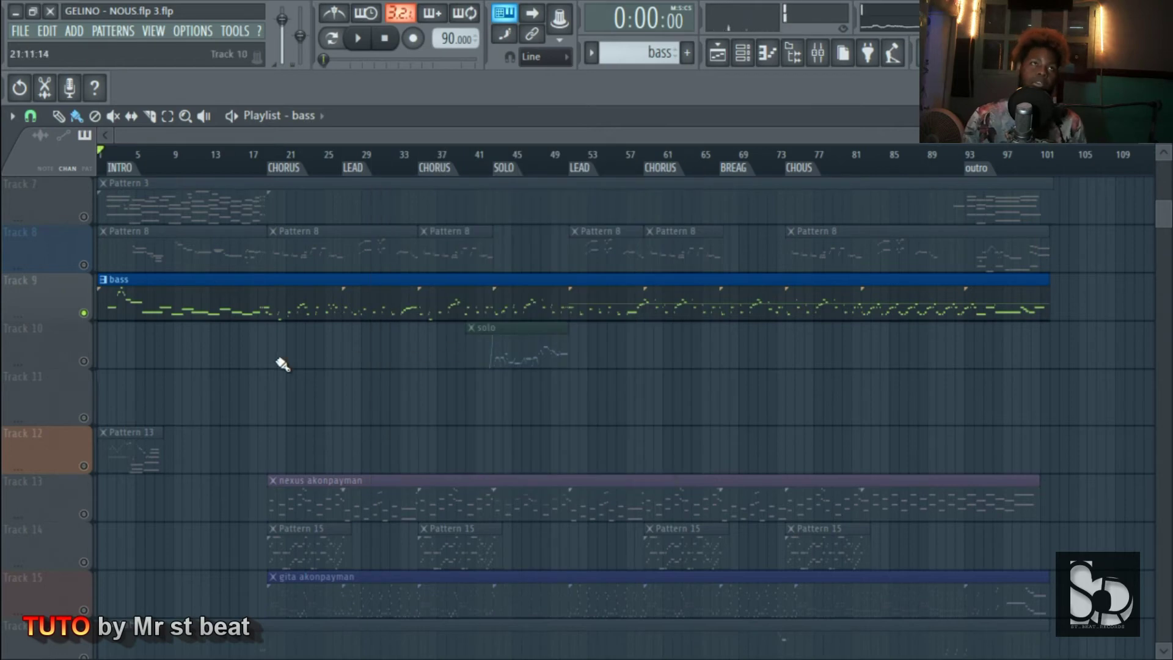
Reopen the Wave file export to check for bass.wav in the xport tuto folder, and cancel the export.
left_click(18, 31)
mouse_move(112, 178)
left_click(544, 193)
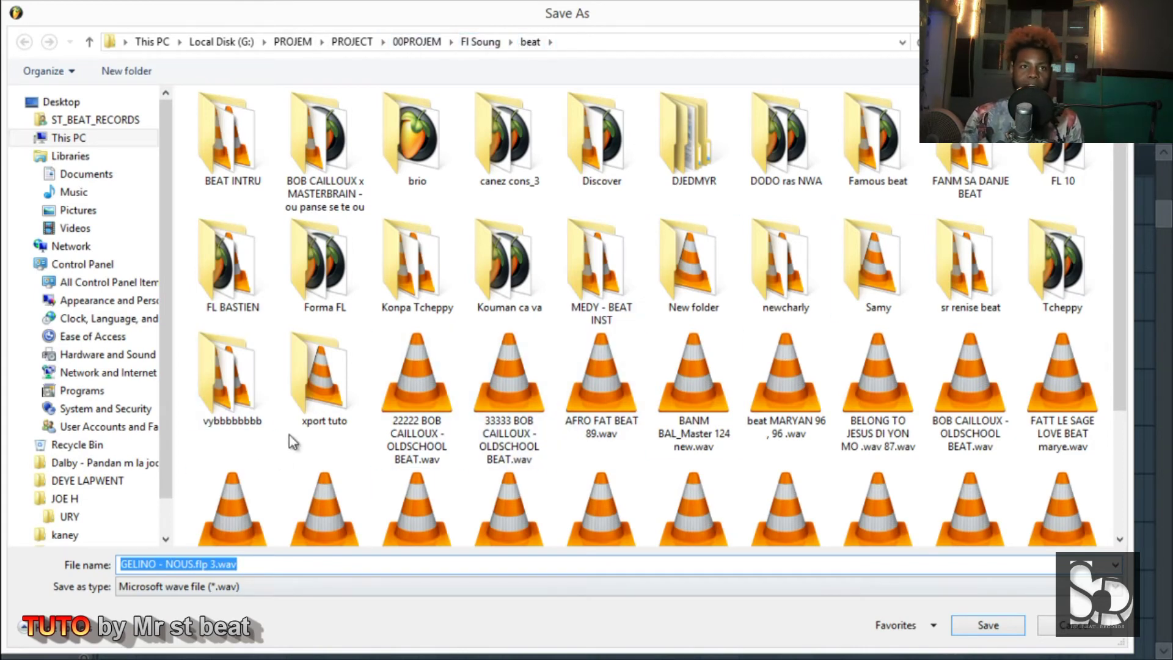
double_click(314, 384)
left_click(191, 134)
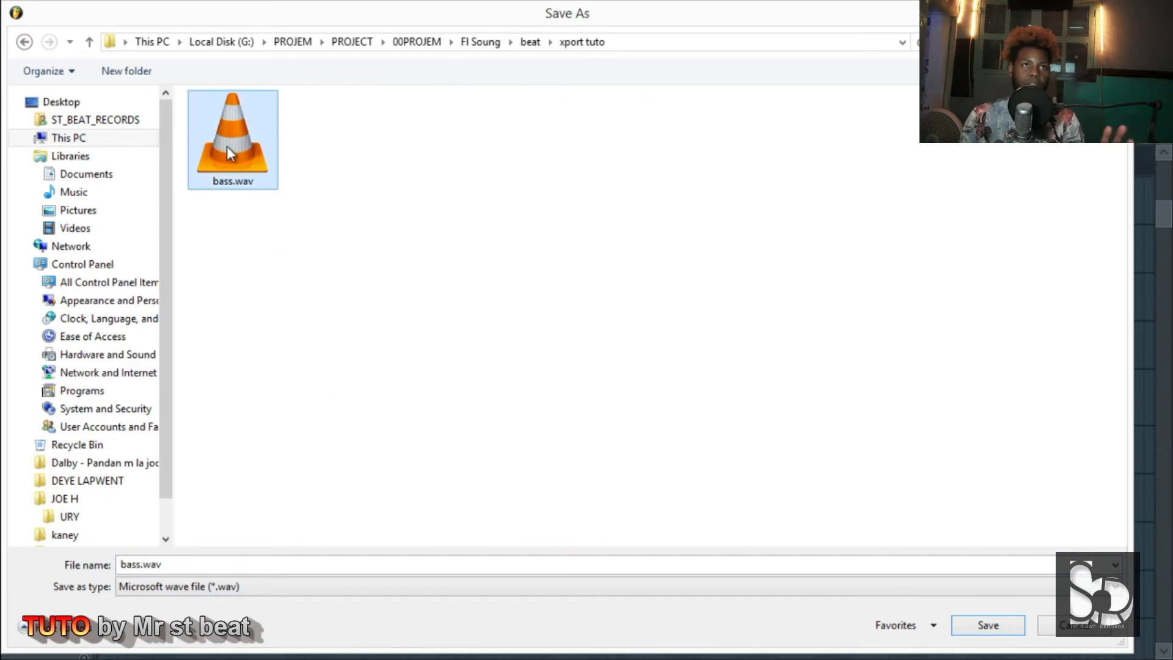
left_click(335, 287)
right_click(335, 286)
left_click(245, 156)
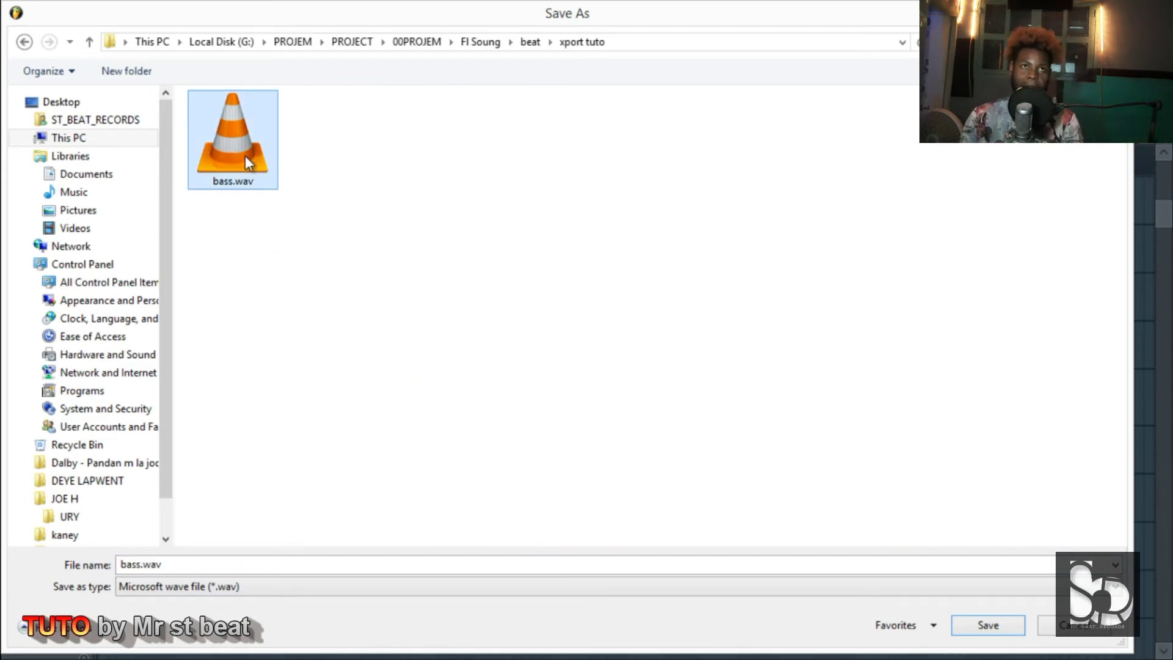
left_click(1054, 633)
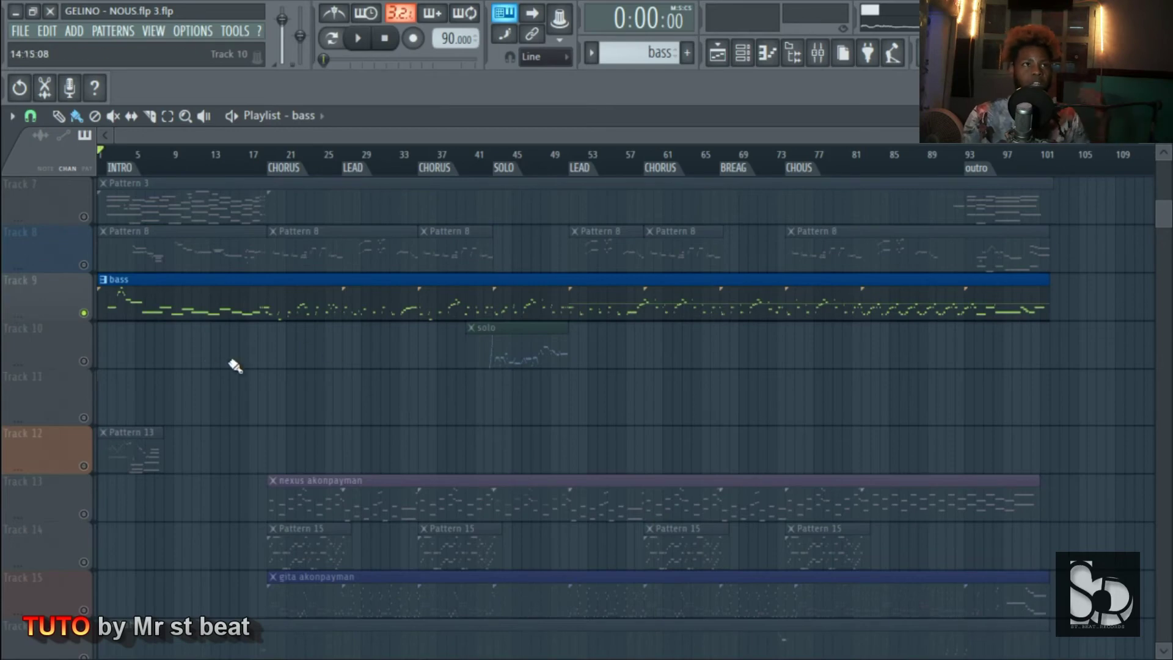
Switch the bass track's solo off and back on, and open the Mixer.
right_click(84, 314)
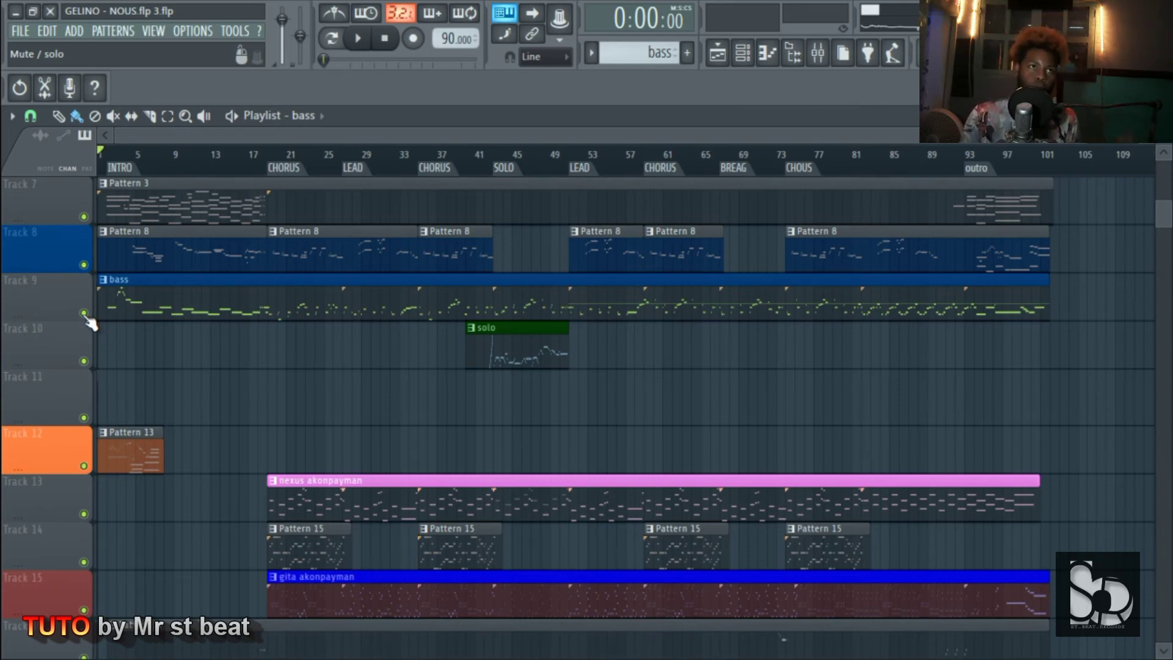
right_click(84, 314)
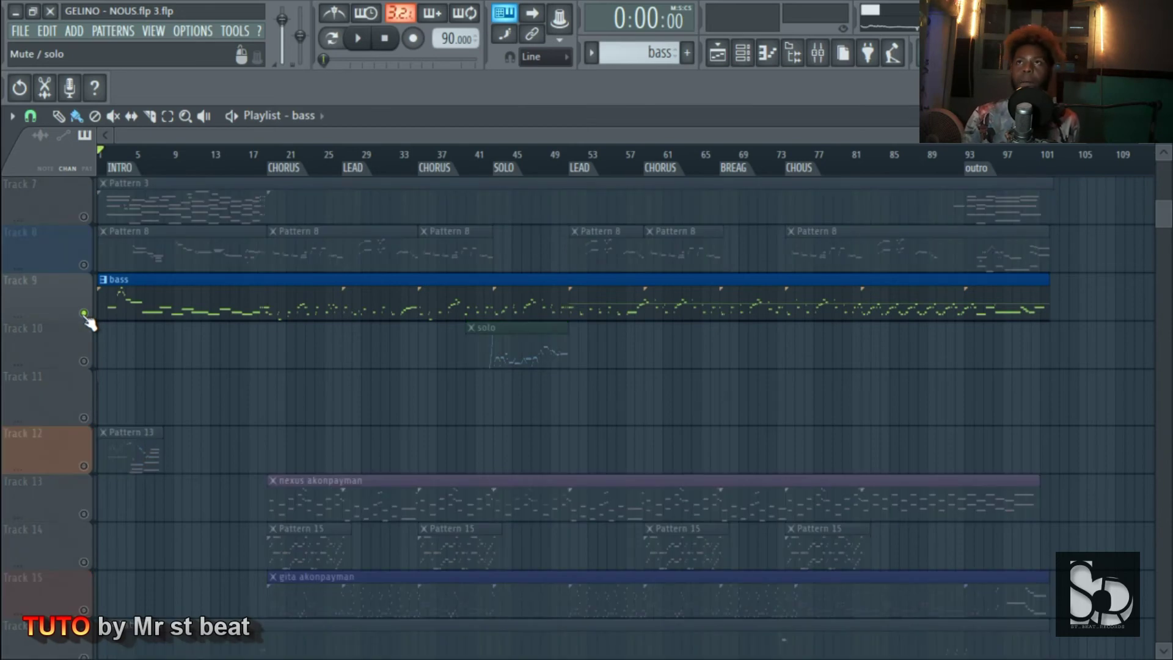
left_click(822, 64)
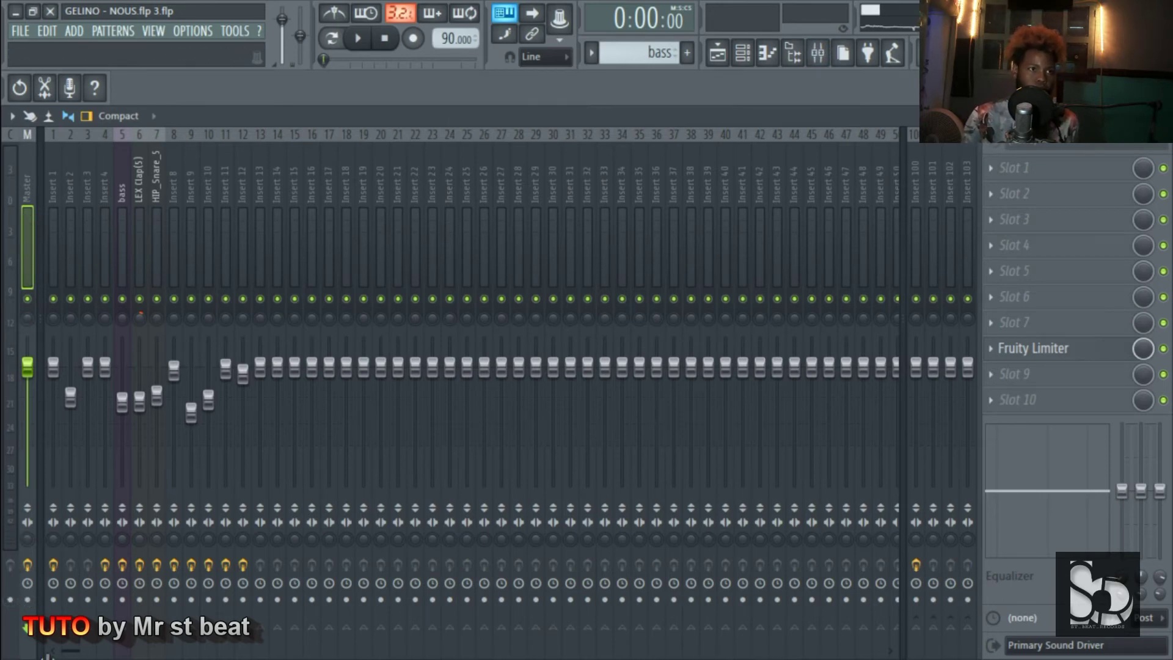
Arm and disarm disk recording on the Master mixer track, and open its recording file choice at the Desktop.
left_click(27, 600)
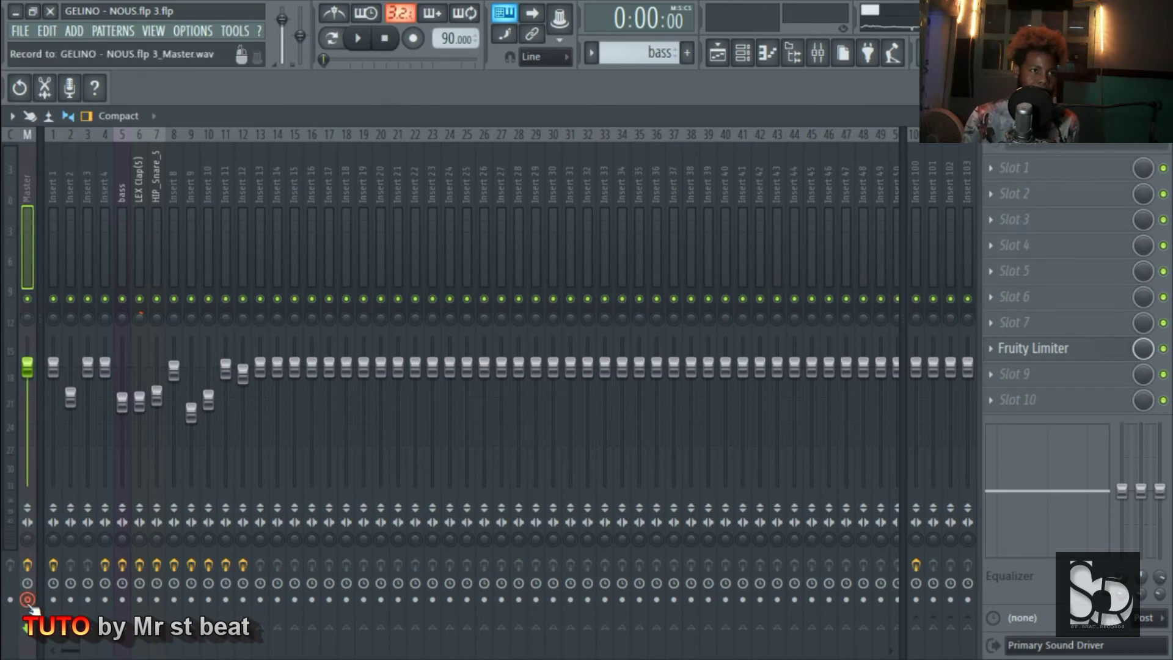
left_click(28, 600)
right_click(27, 600)
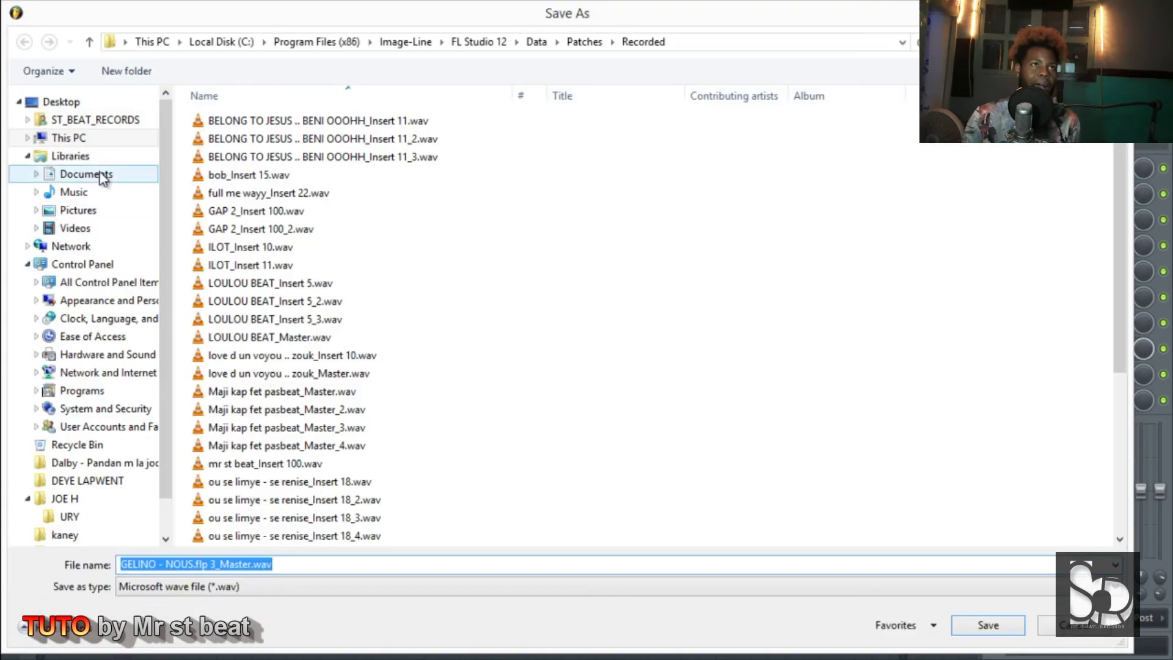
left_click(82, 140)
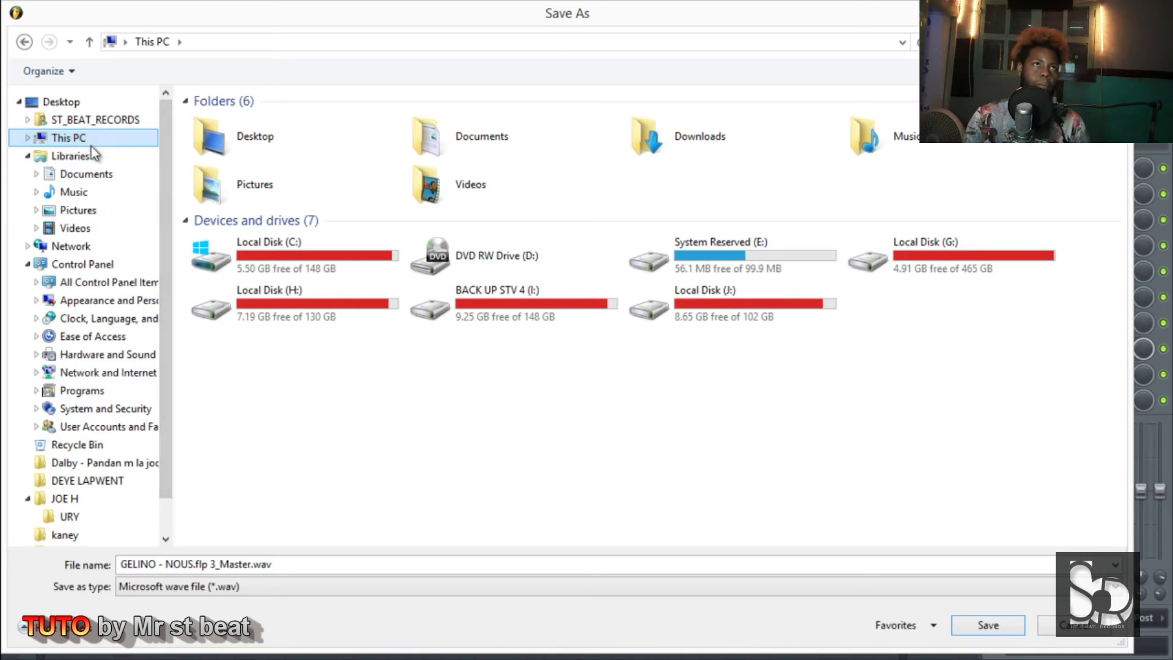
left_click(73, 104)
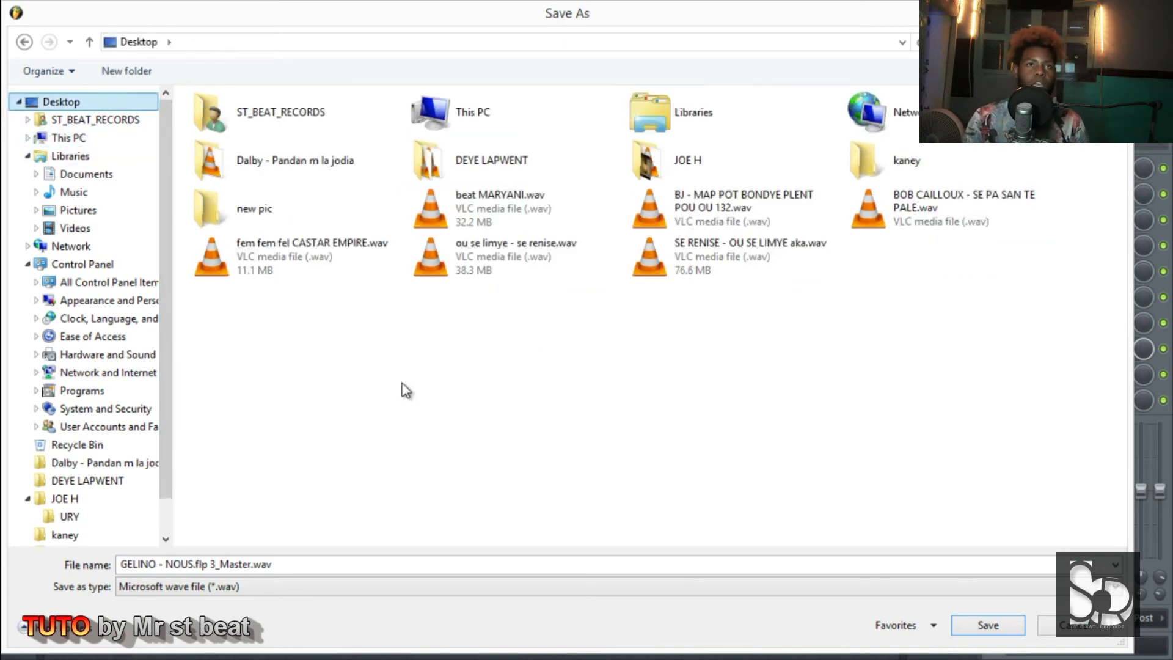
Create a new folder named "tuto x[port" on the Desktop for the recording.
right_click(340, 388)
mouse_move(481, 544)
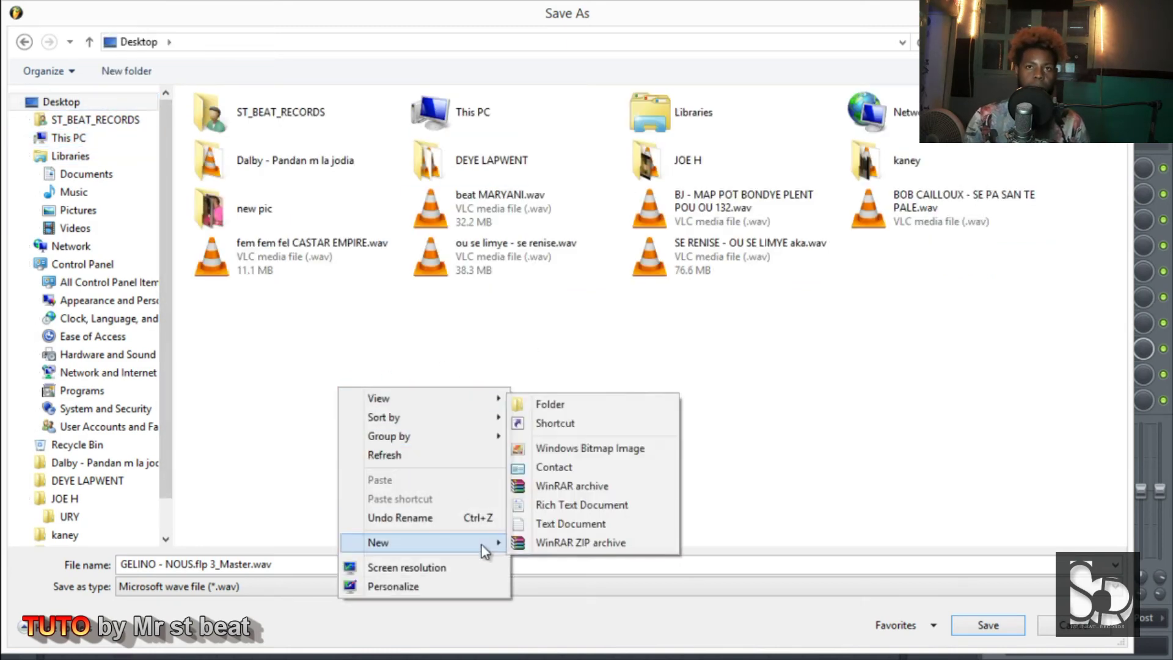
left_click(572, 397)
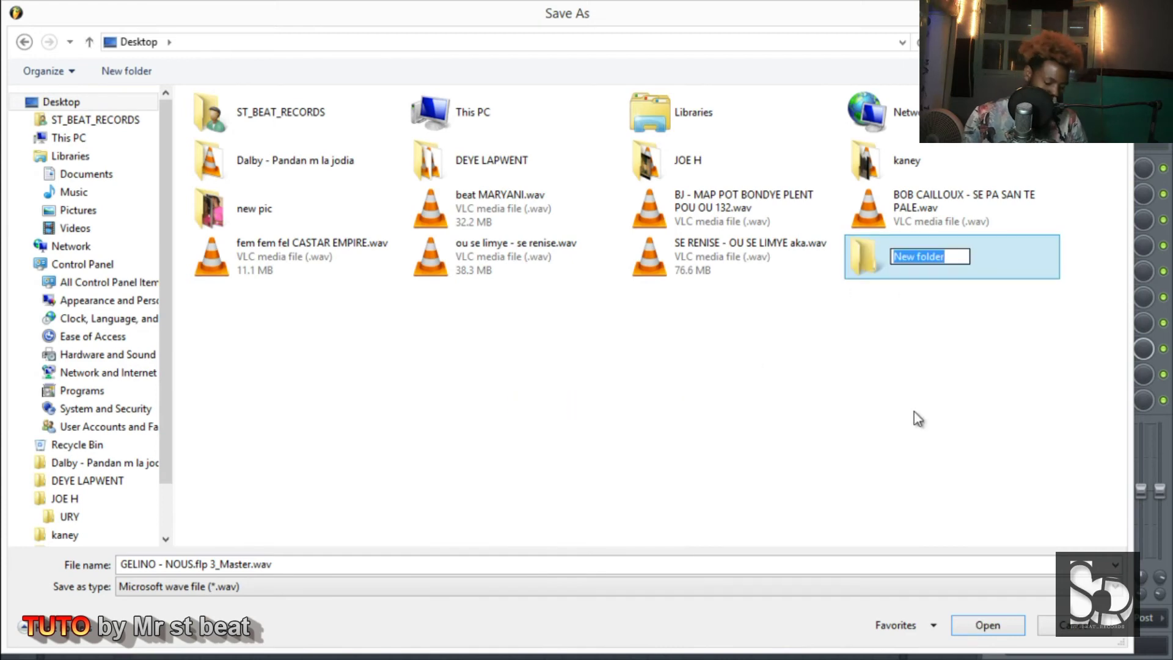
type("tuto")
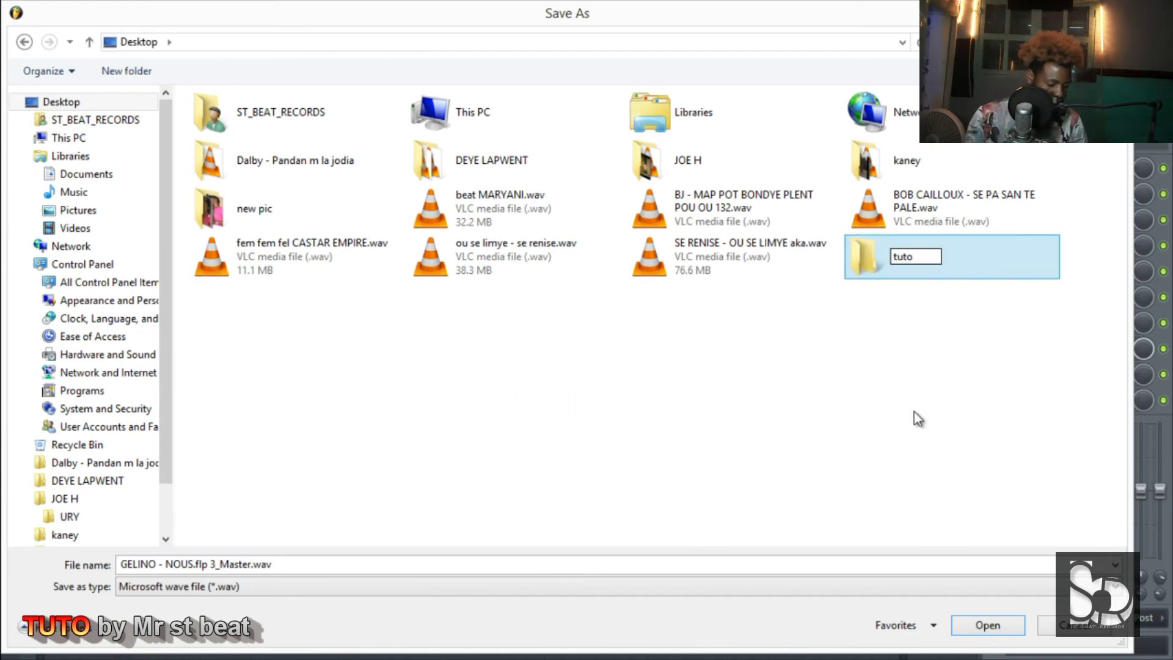
type(" x[port")
left_click(919, 318)
Save the Master track's recording file as "bass" inside the tuto x[port folder.
left_click(910, 268)
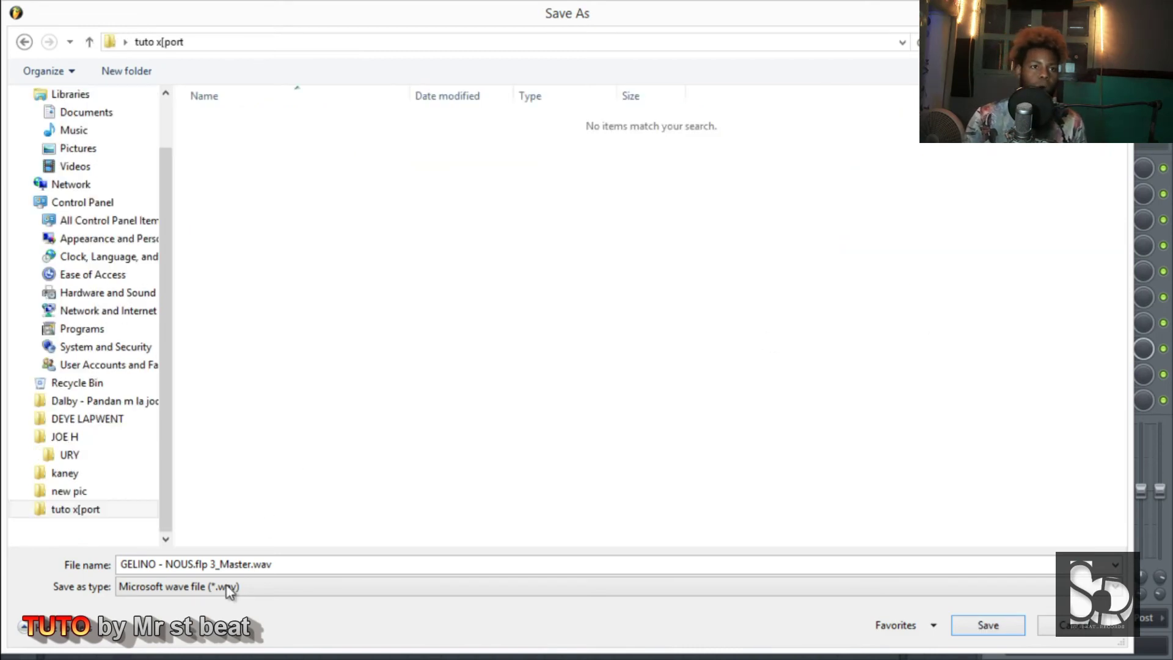
left_click(278, 565)
type("bass")
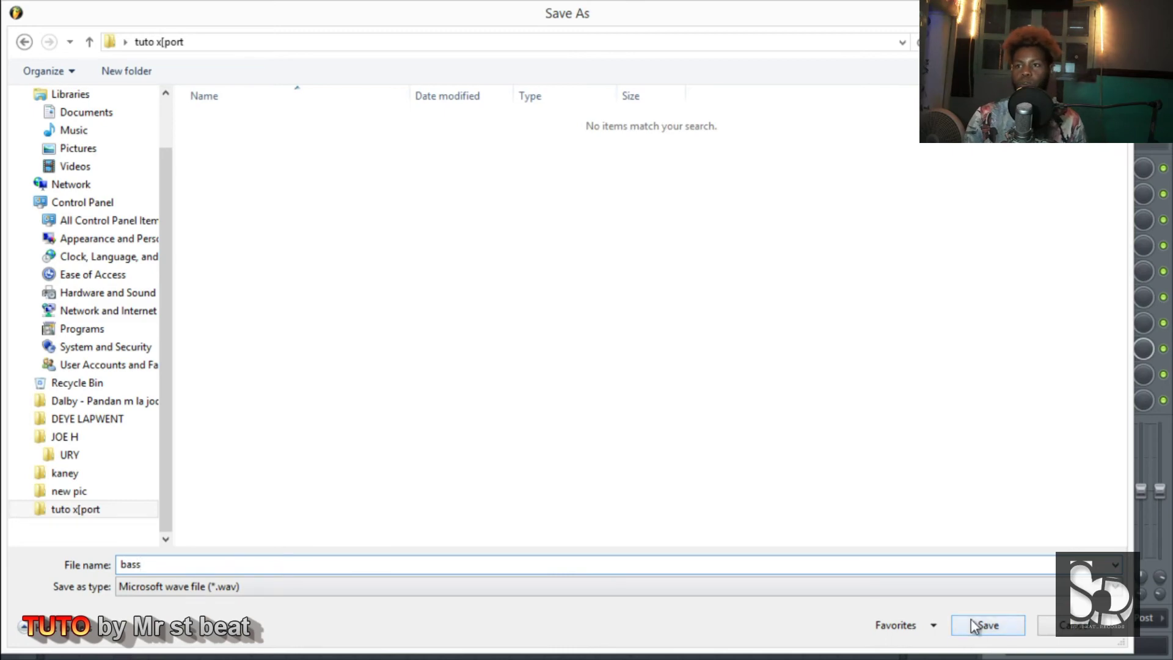
left_click(973, 622)
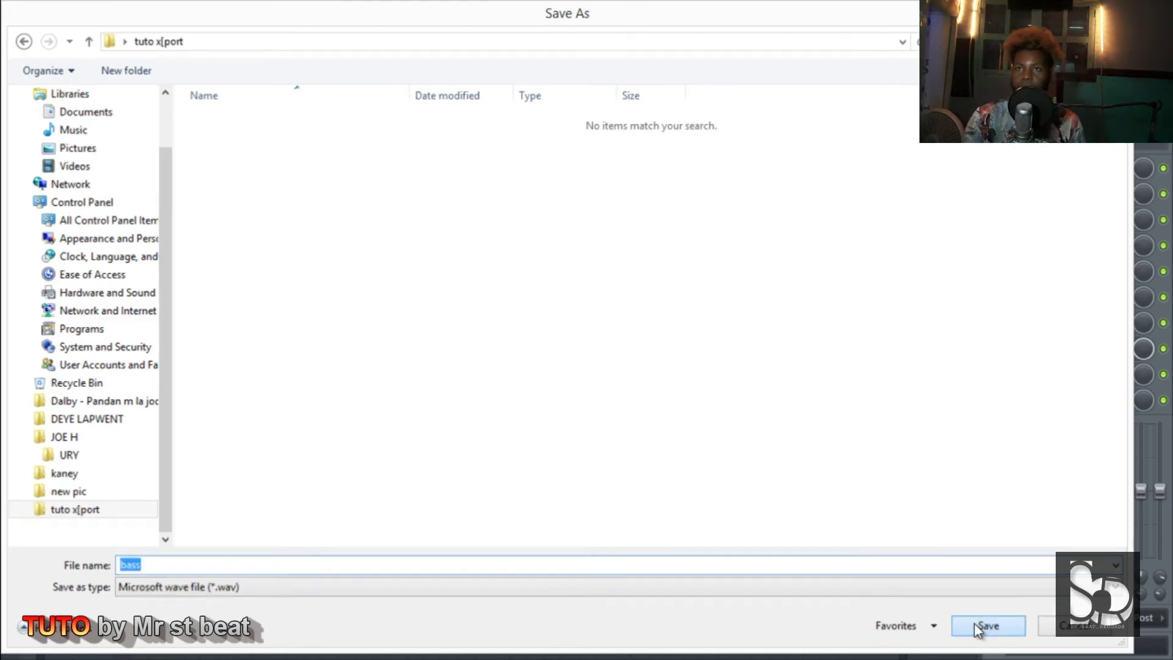
Minimize the Mixer to reveal the Playlist with the soloed bass track.
left_click(1128, 116)
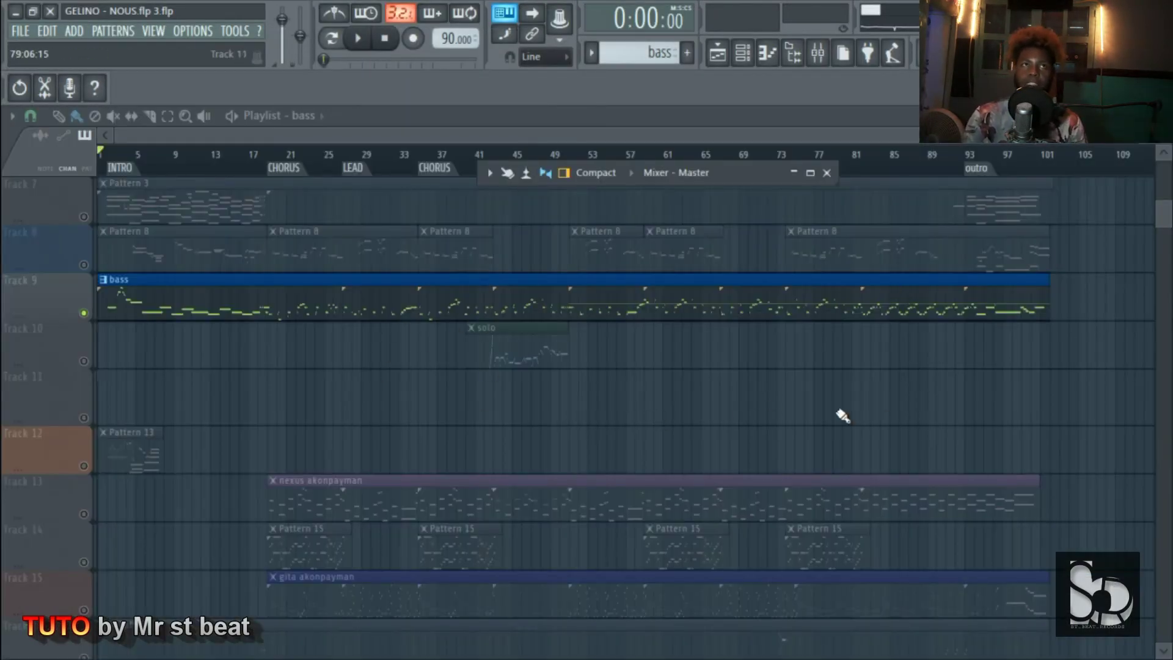
left_click(21, 31)
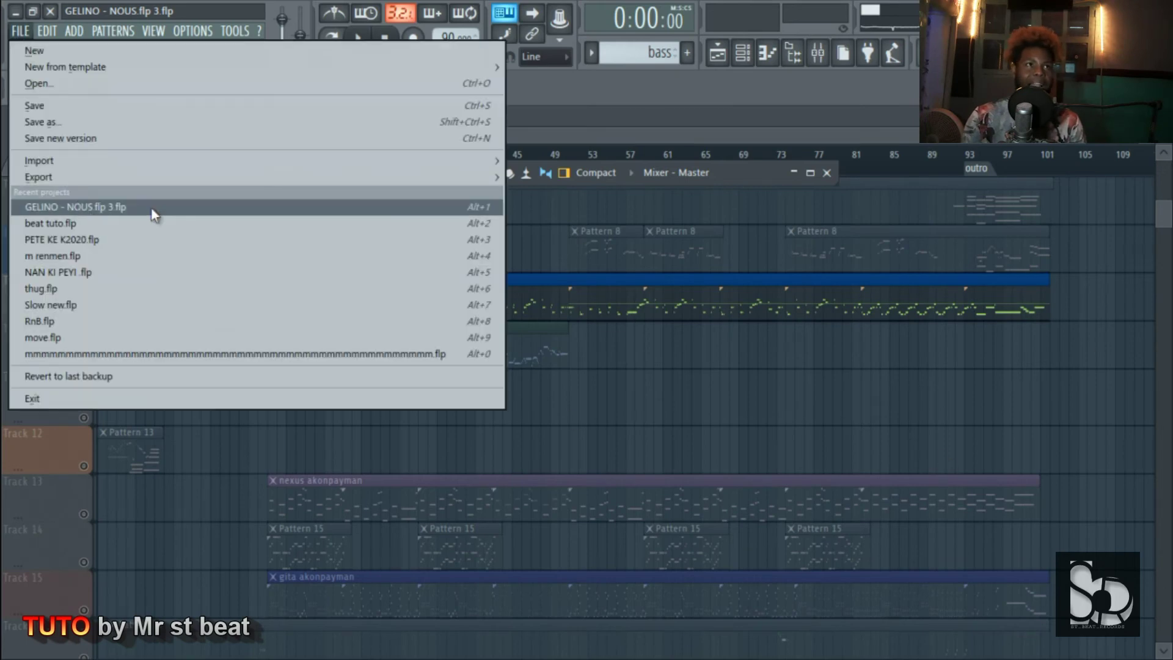
mouse_move(214, 177)
left_click(575, 193)
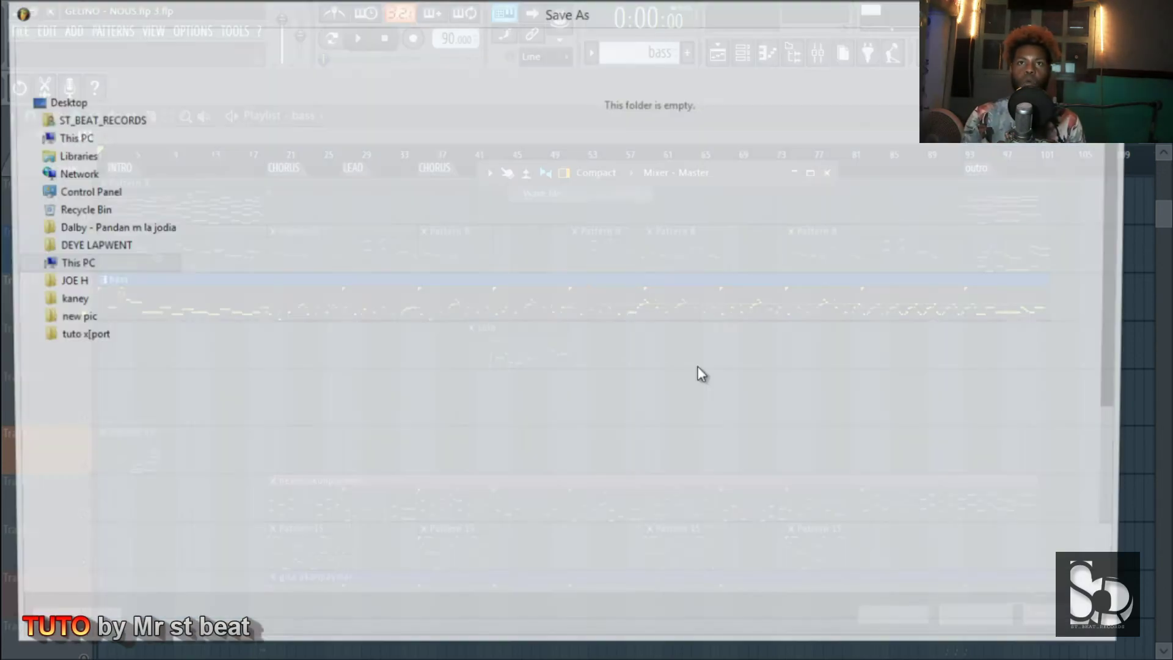
left_click(1098, 629)
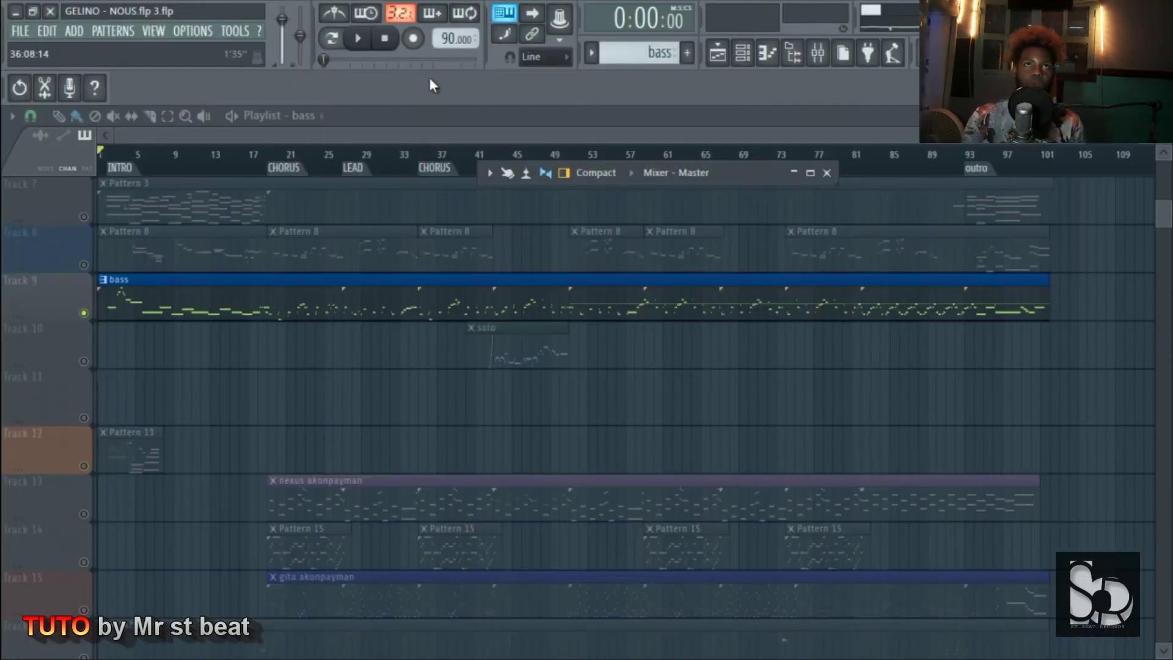
Enable recording and record the soloed bass track from the song start for about 22 seconds.
left_click(416, 39)
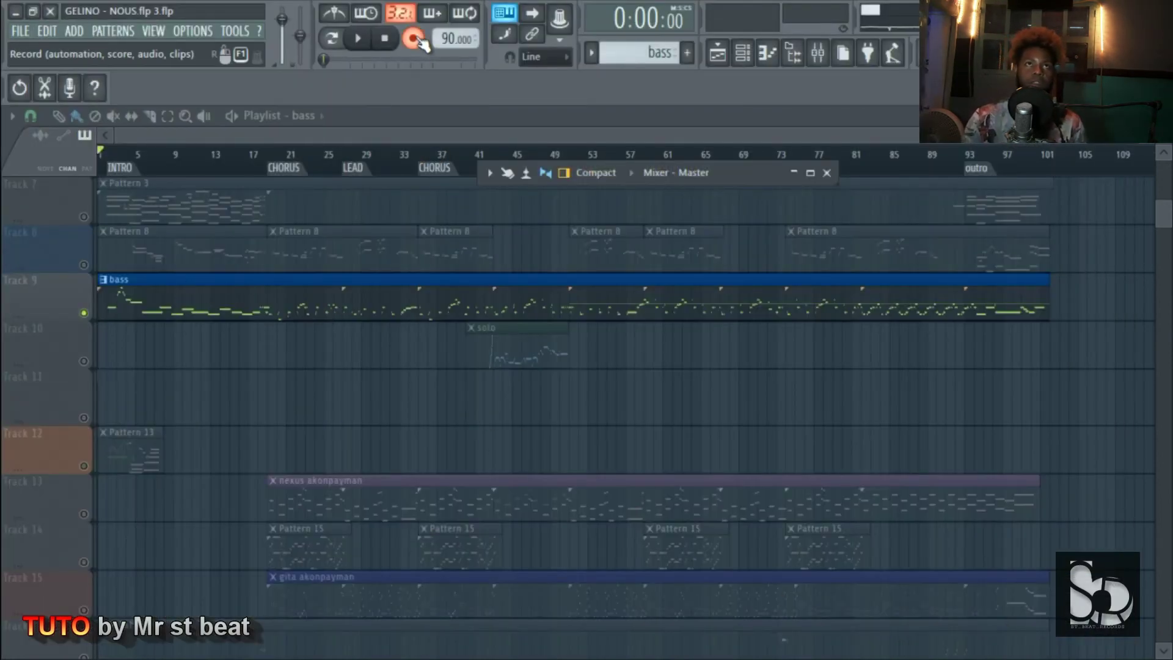
left_click(359, 39)
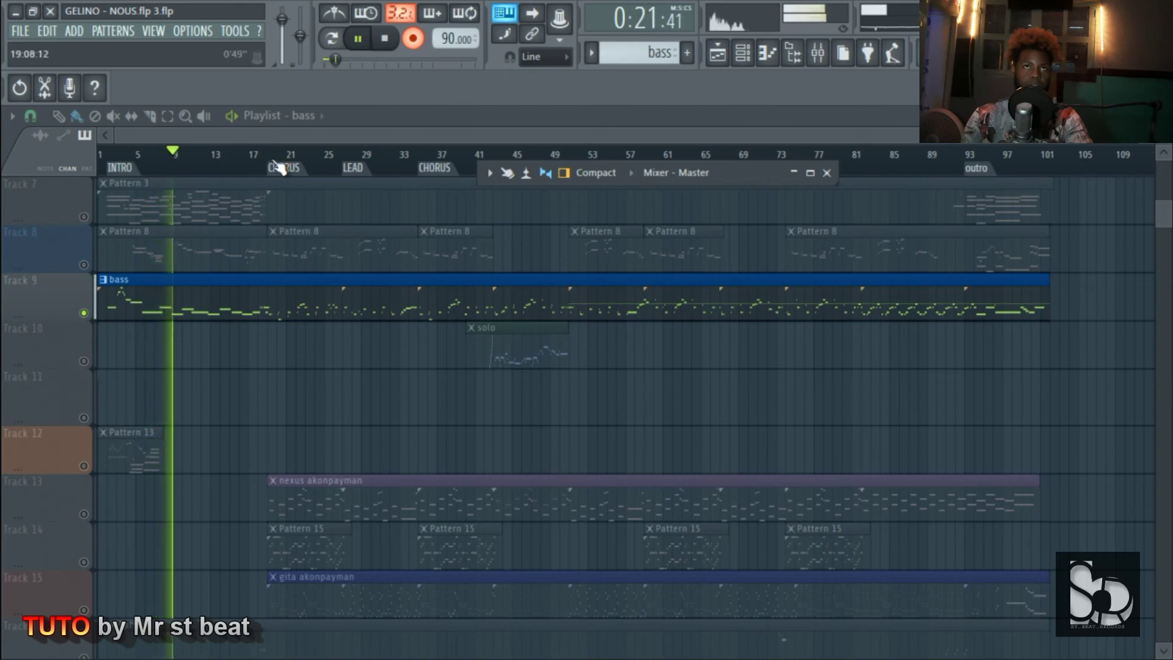
key("space")
Solo Track 20 with the recorded bass audio clip and play it back briefly to check it.
scroll(345, 552, "down", 5)
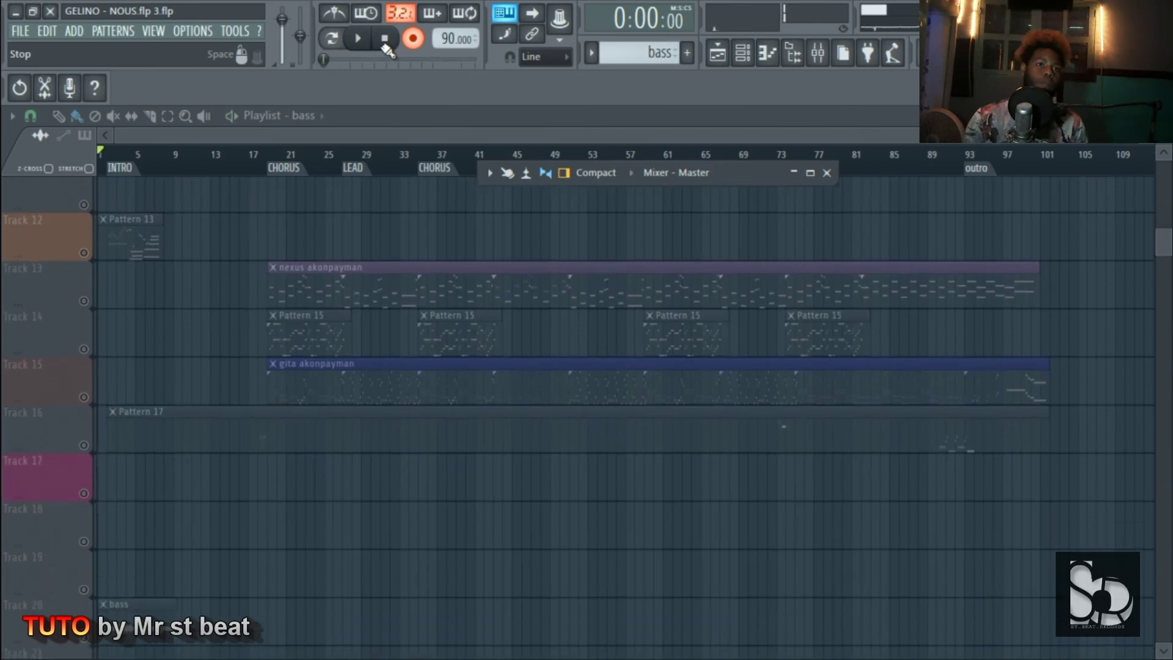
scroll(346, 552, "down", 4)
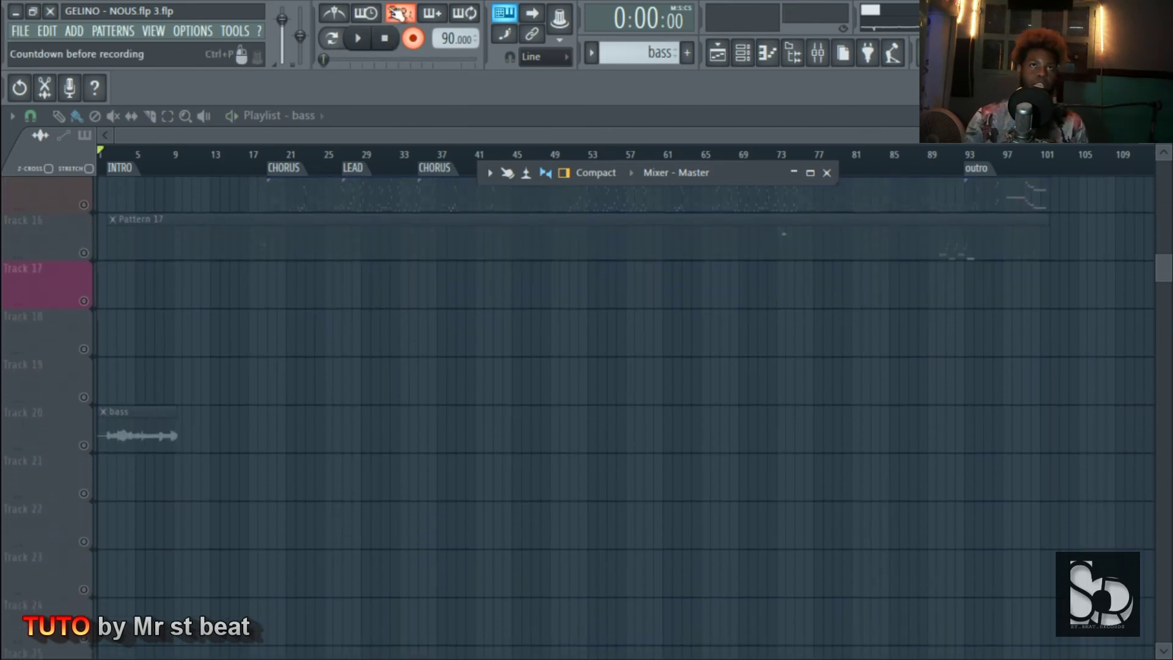
left_click(85, 446)
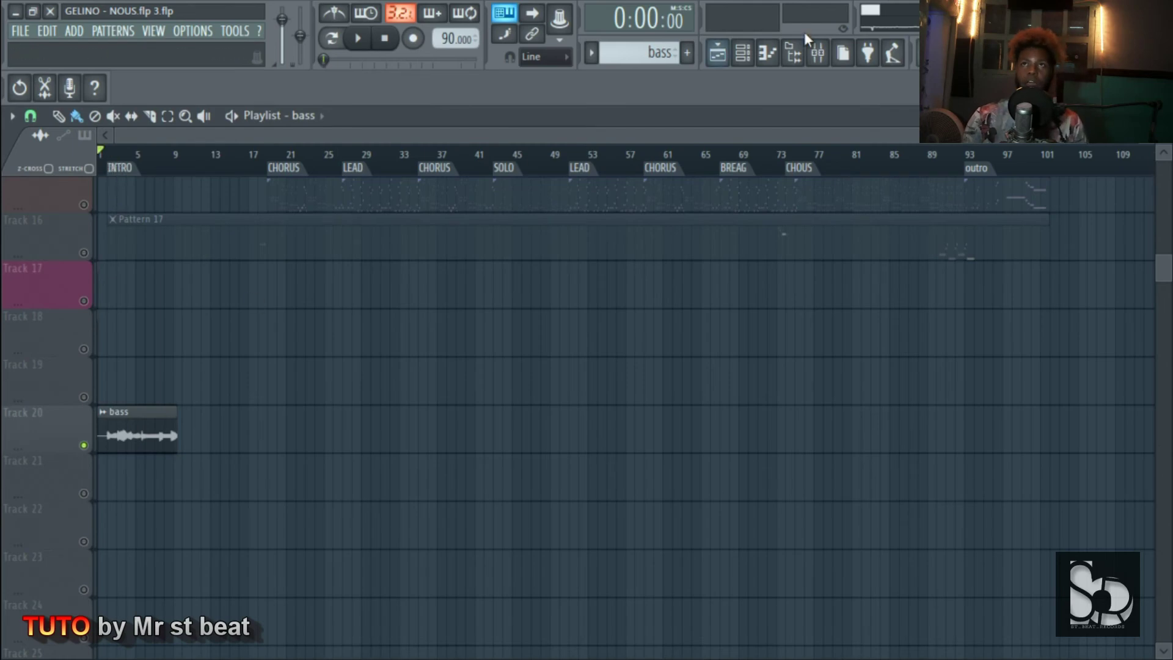
key("space")
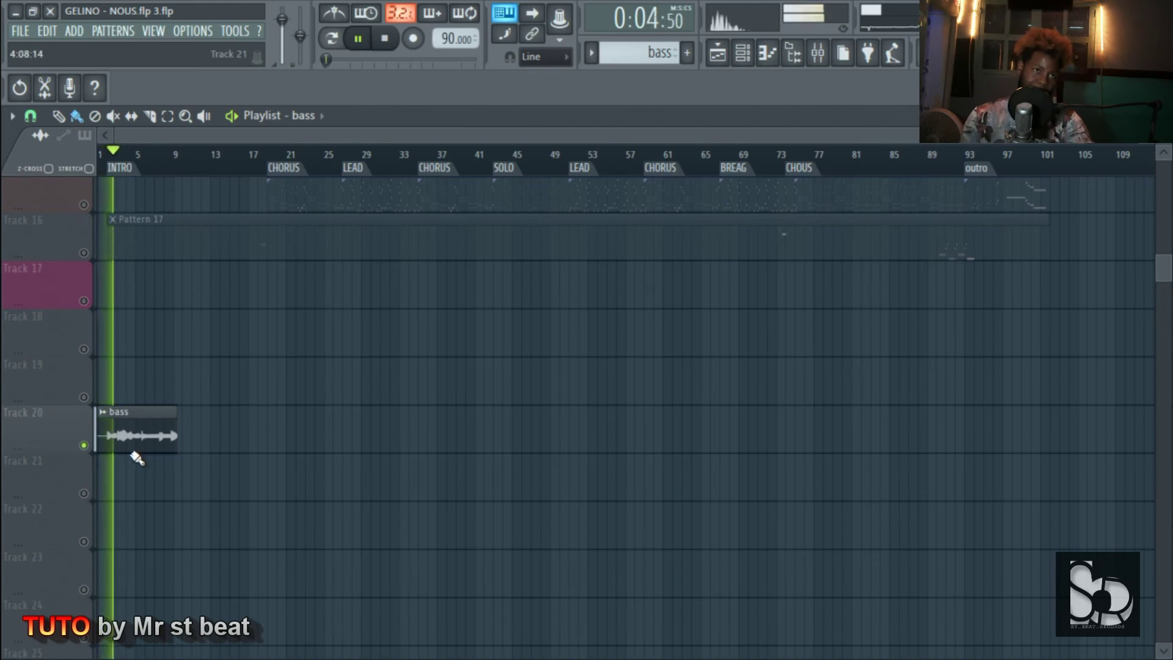
key("space")
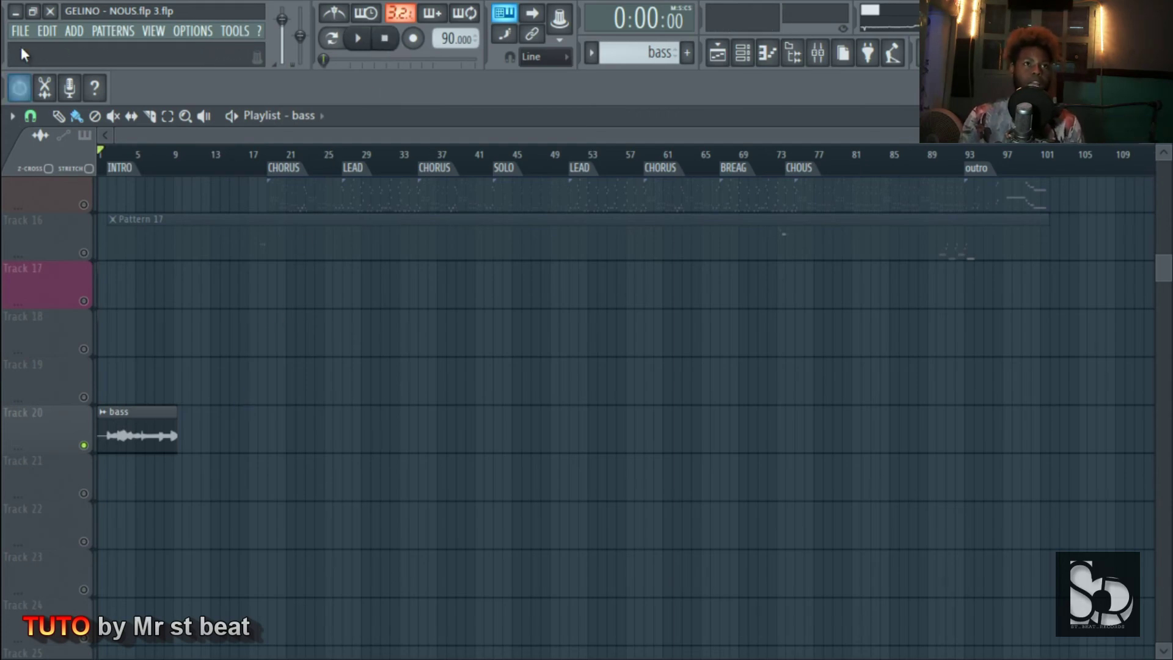
Switch to the tuto x[port folder on the Desktop and listen to bass.wav in VLC media player.
left_click(16, 12)
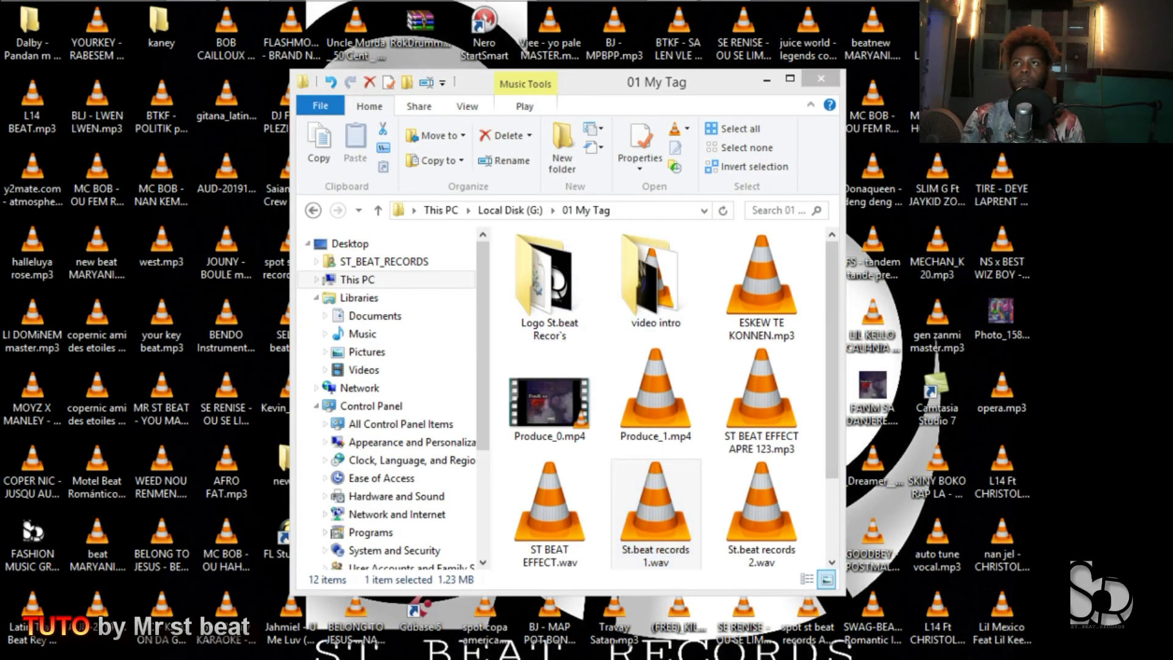
left_click(585, 288)
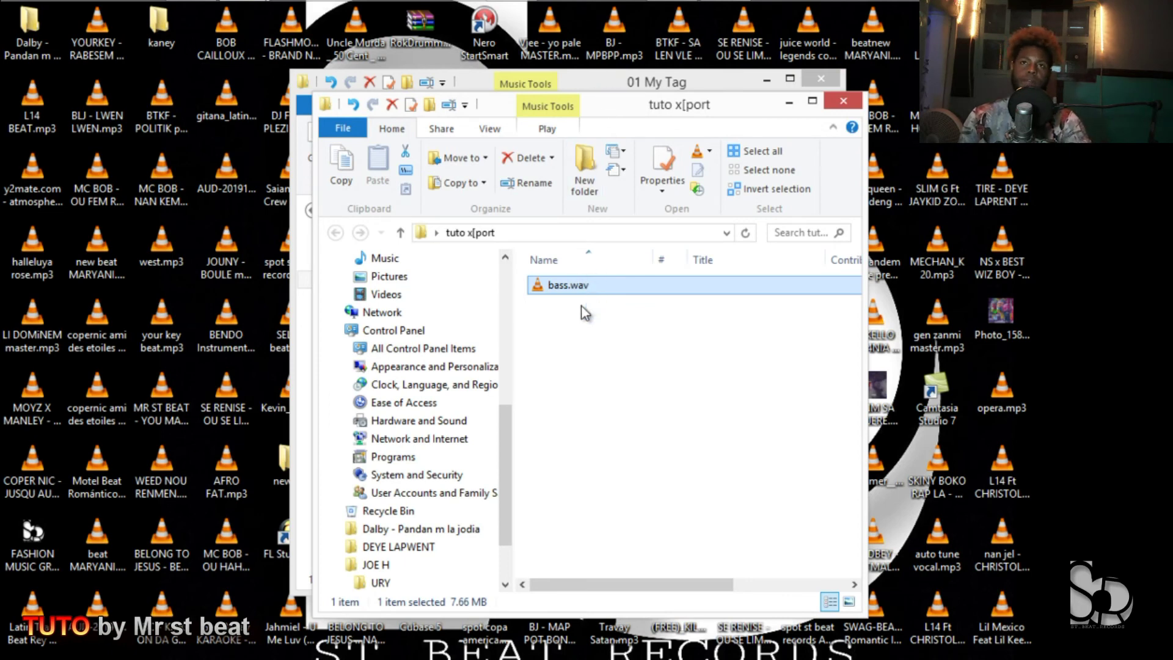
left_click_drag(622, 109, 605, 141)
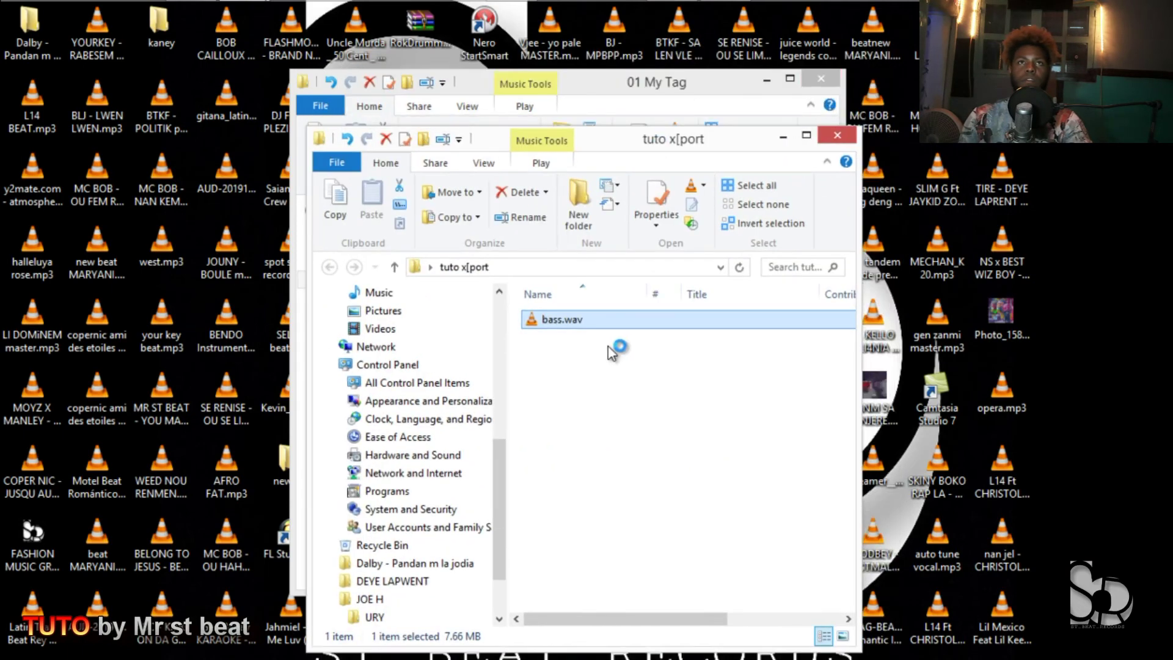
mouse_move(673, 12)
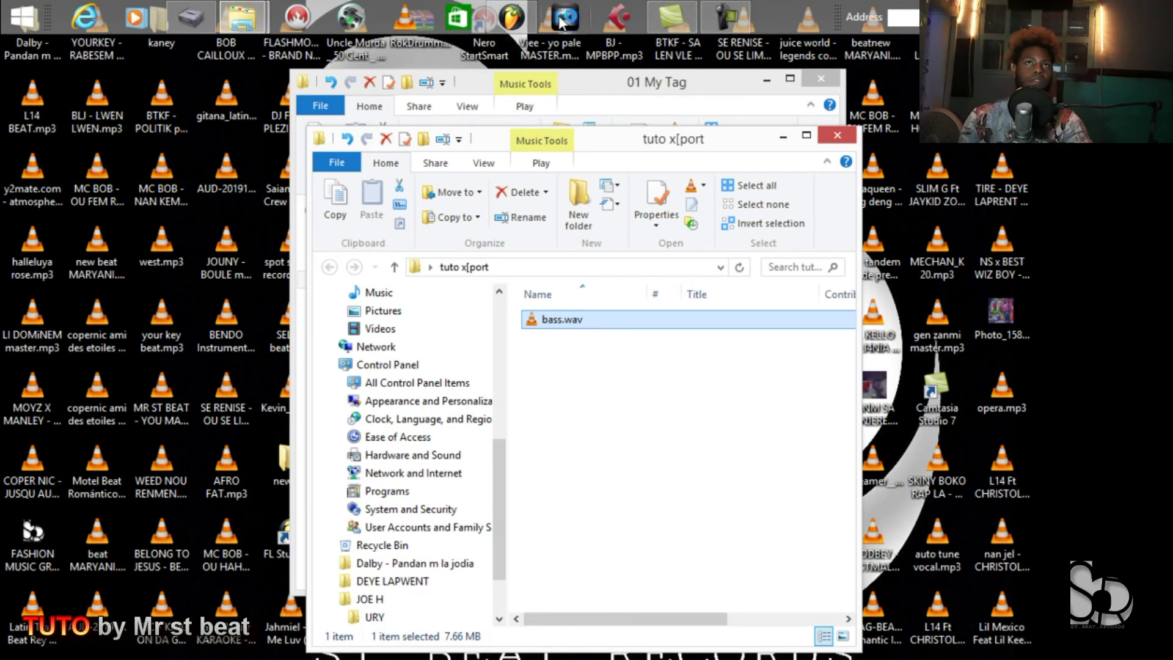
left_click(514, 17)
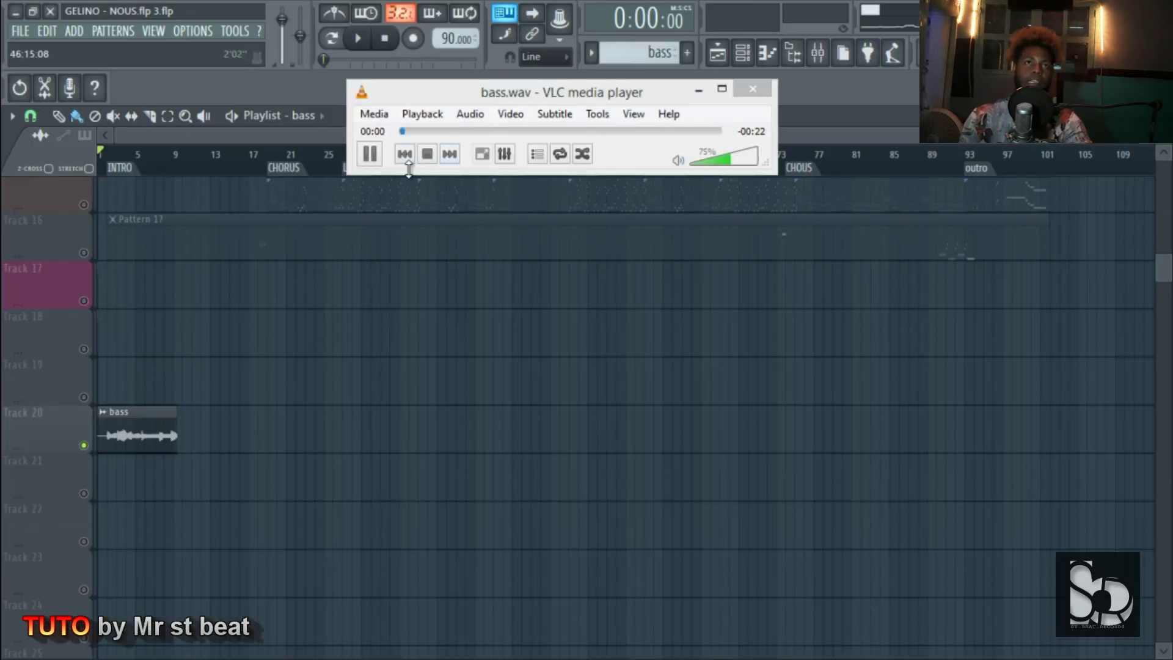
left_click(469, 131)
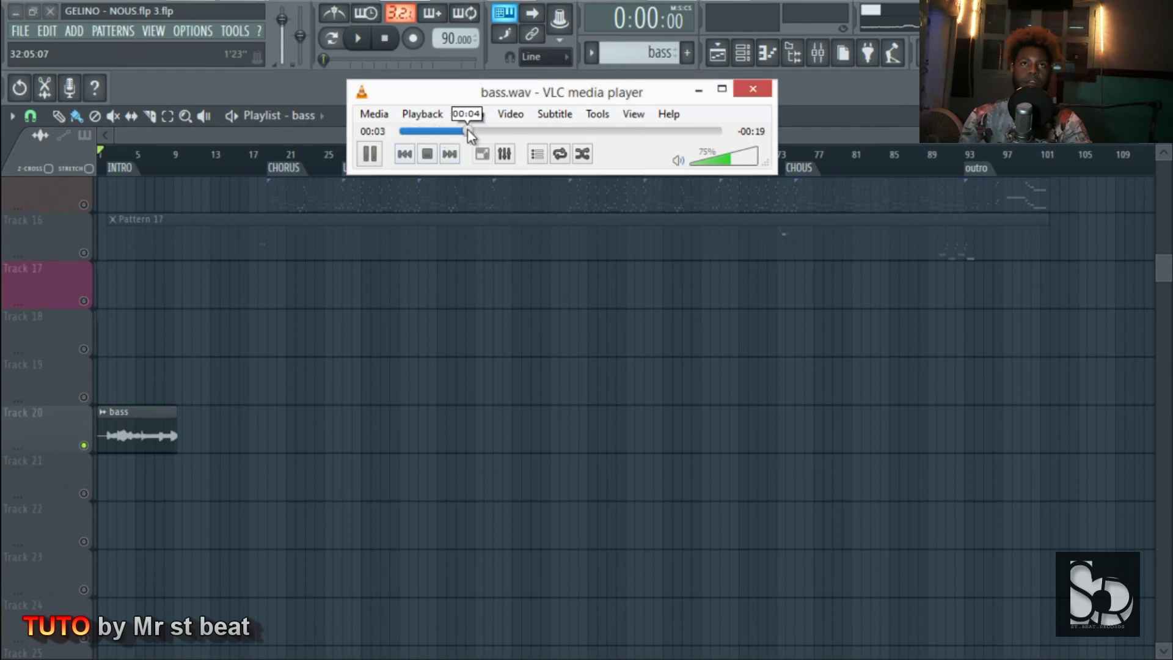
Close the VLC player and the tuto x[port folder window.
left_click(756, 98)
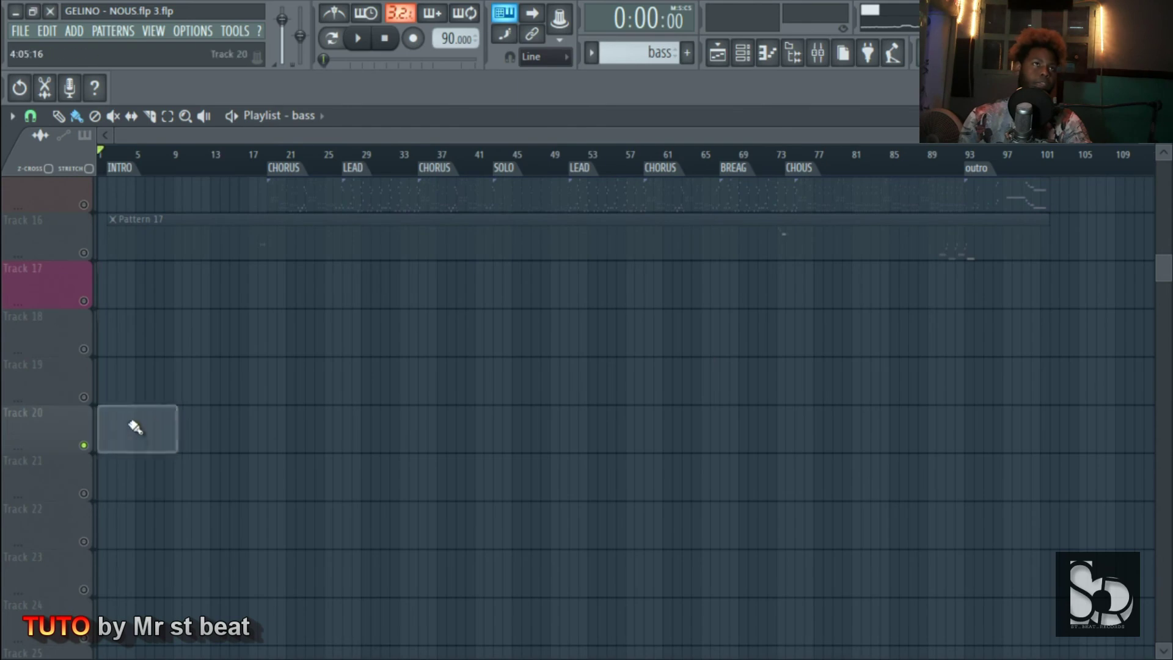
left_click(16, 11)
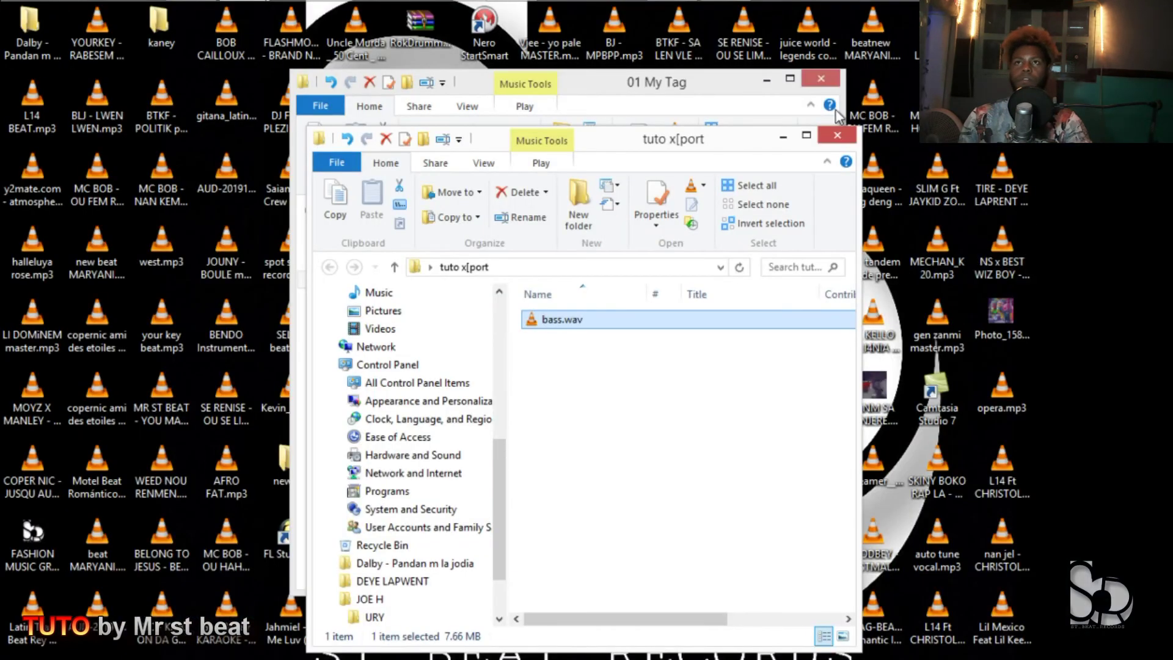
left_click(837, 135)
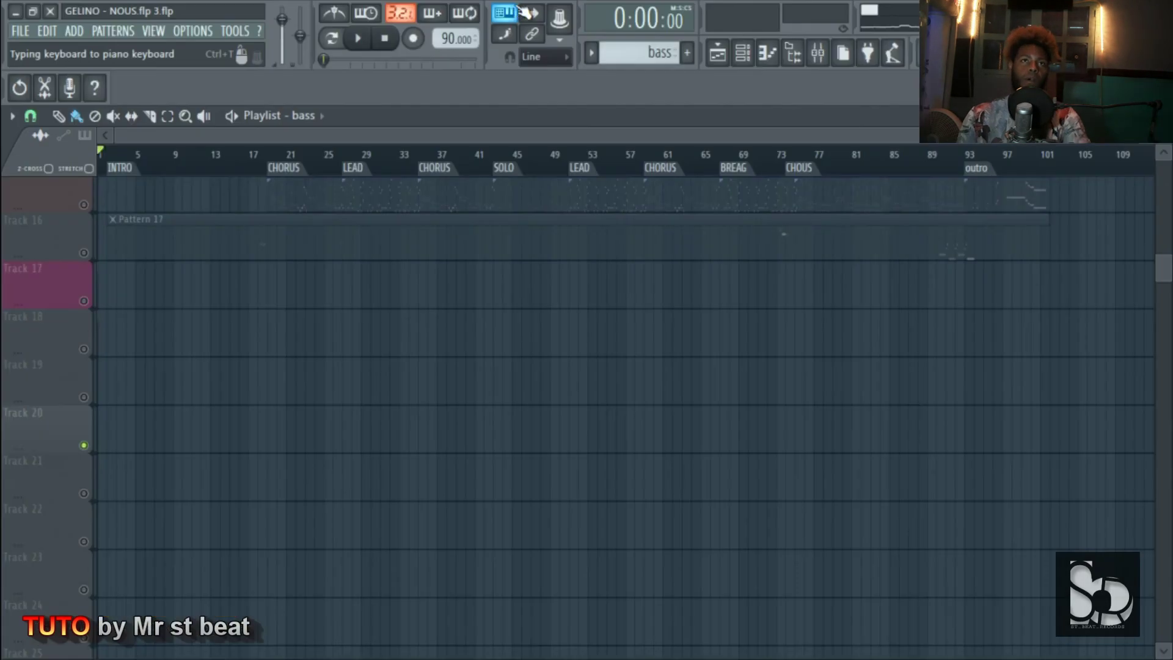
Solo the bass pattern's Track 9 in the Playlist, and unsolo it to reactivate all tracks.
scroll(493, 420, "up", 6)
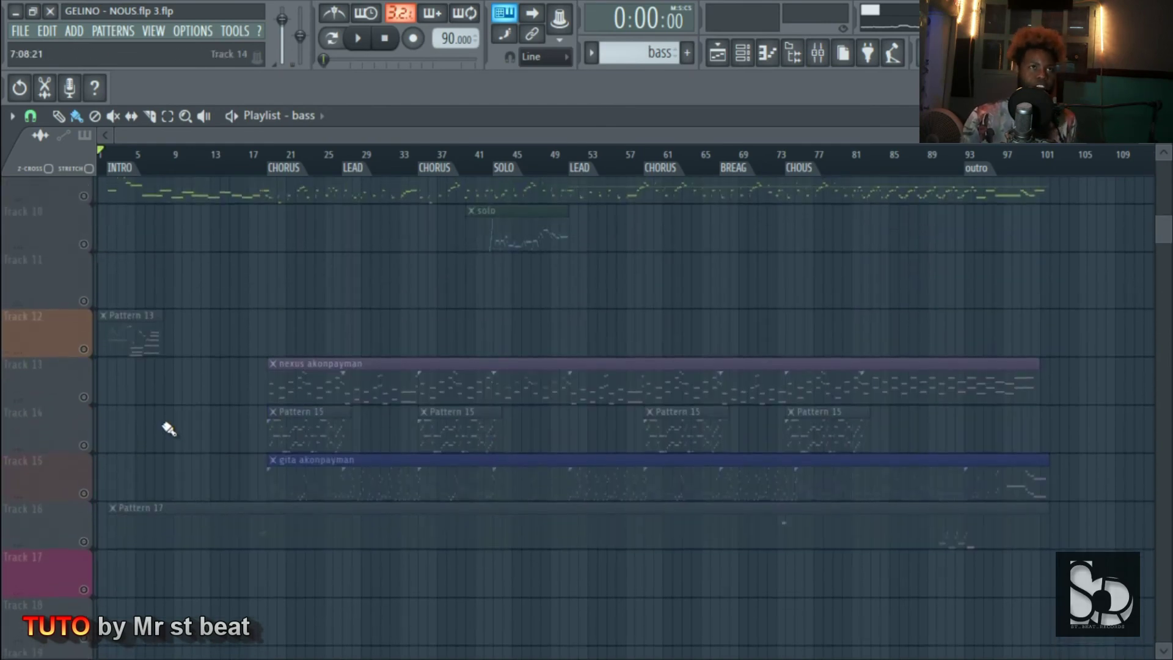
scroll(145, 449, "up", 4)
left_click(85, 389)
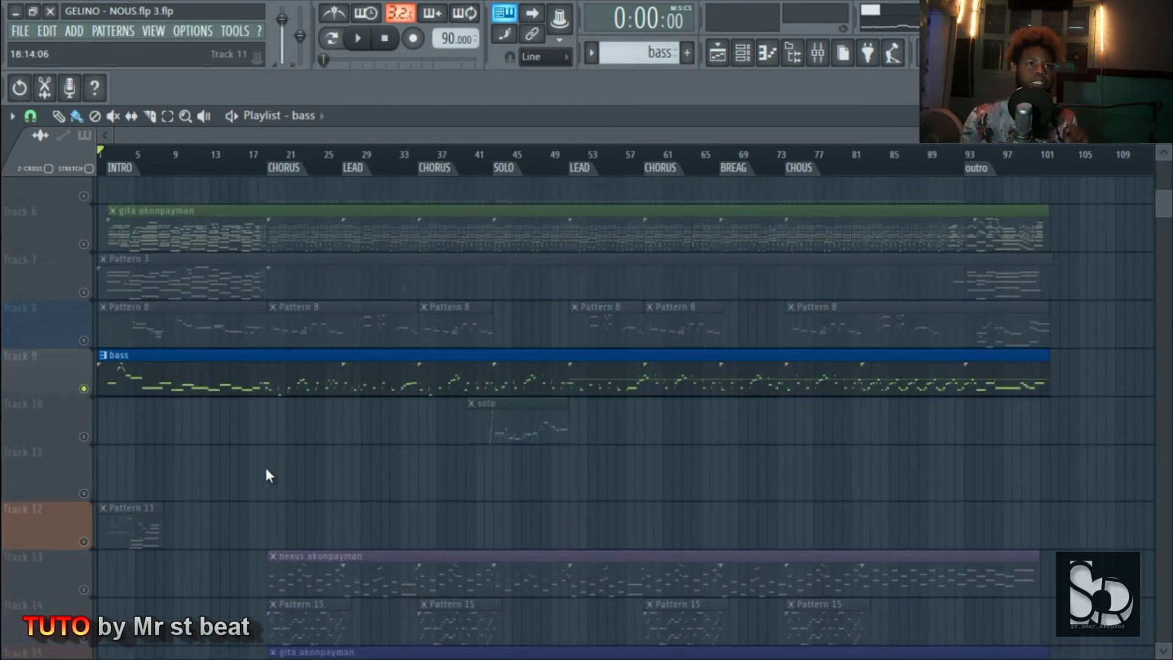
left_click(84, 389)
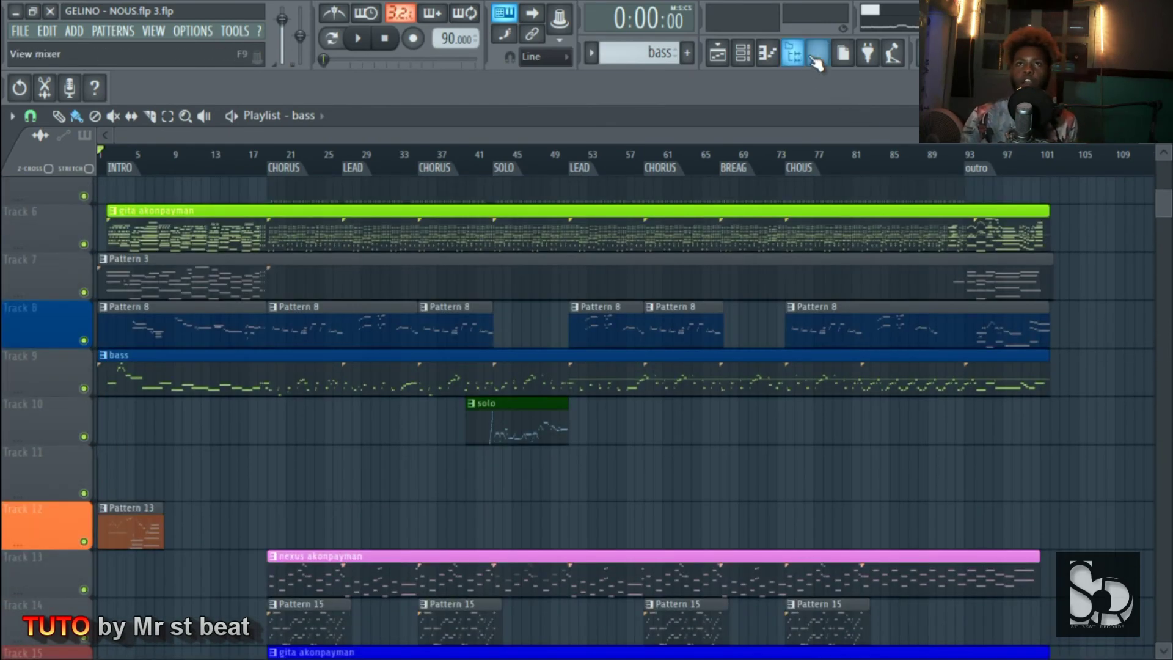
View the maximized Mixer and switch back to the Playlist.
left_click(815, 59)
left_click(810, 173)
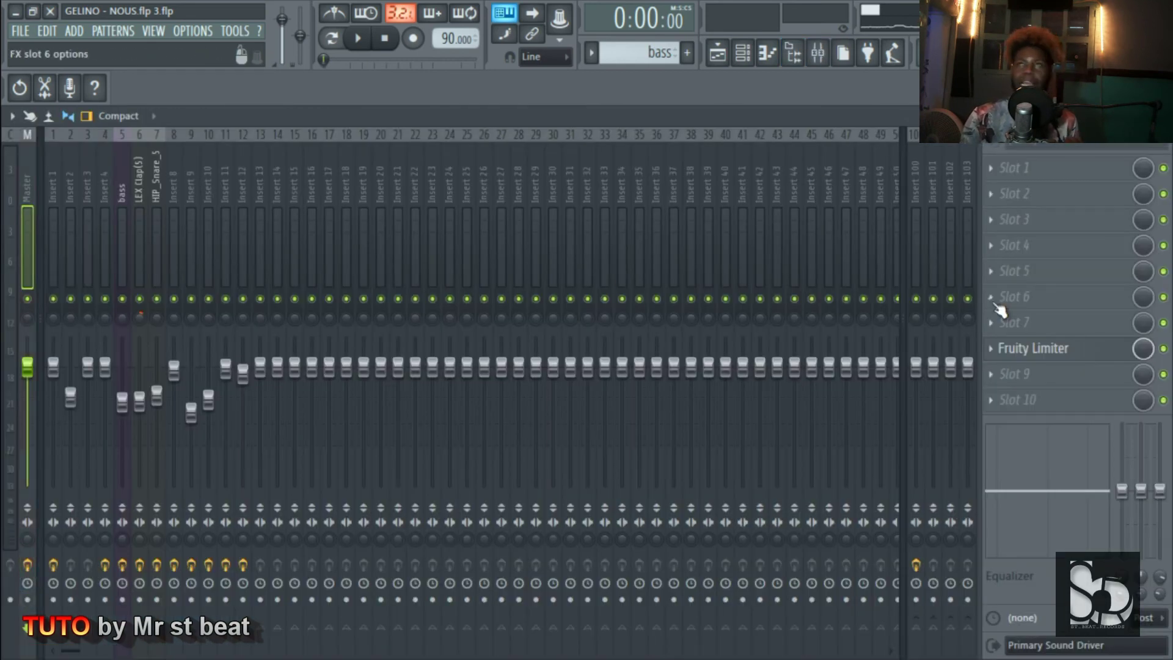
key("F5")
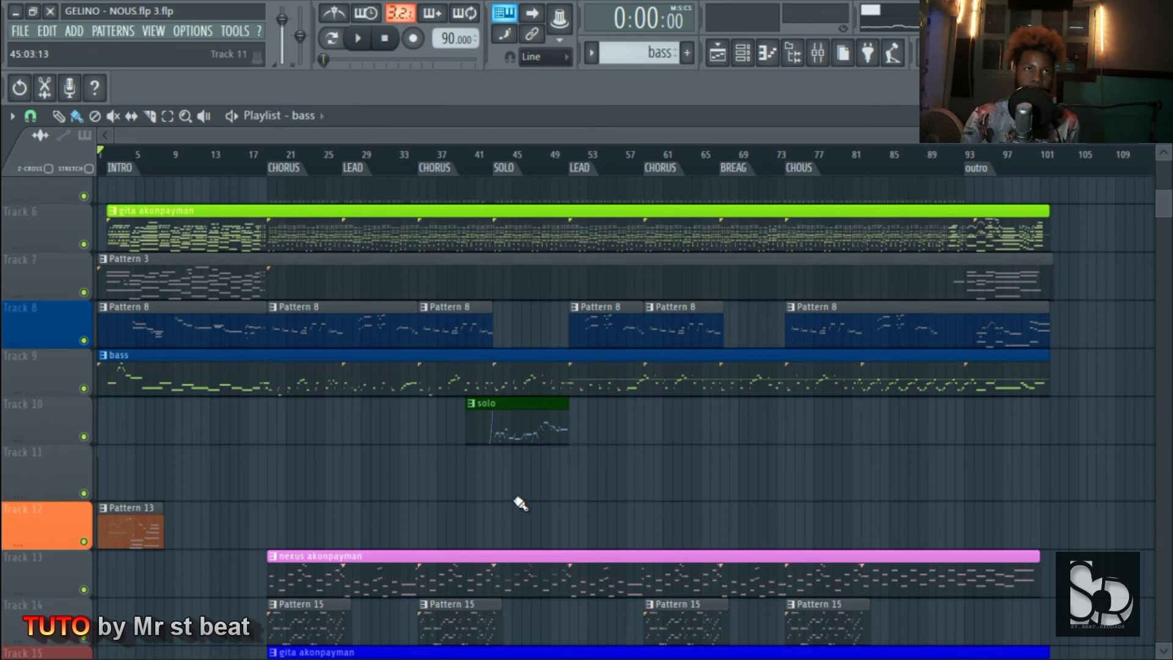